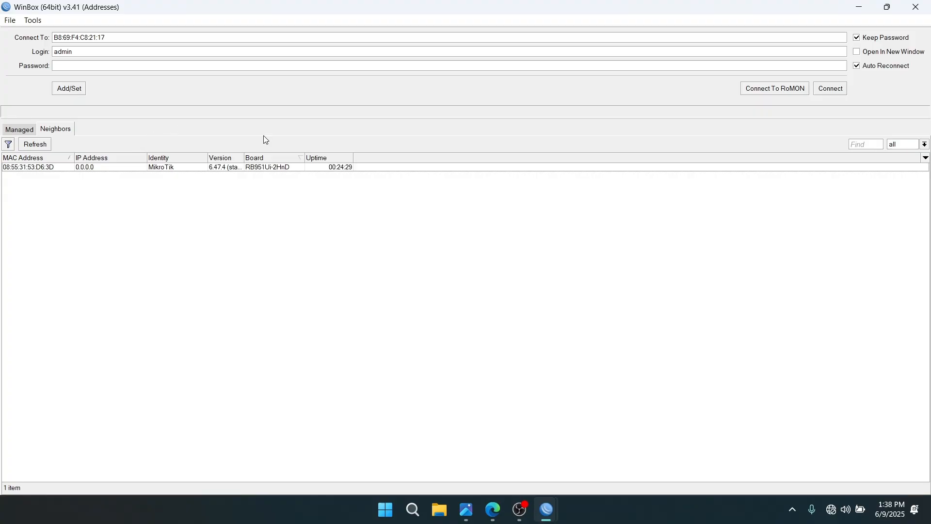
Review the exam task list in the PDF in Edge and the RIP topology diagram ROUTING RIP.drawio.png for the required router and client addresses.
{"action": "left_click", "coordinate": [493, 509]}
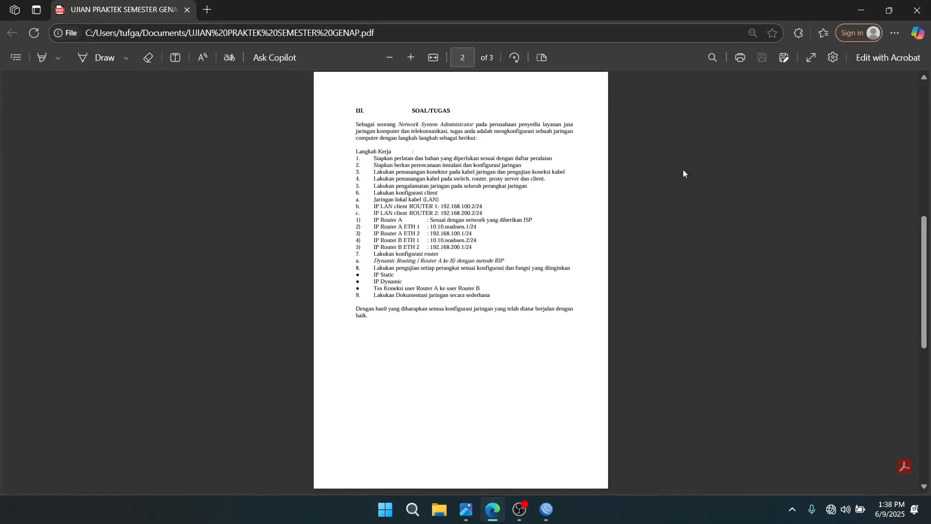
{"action": "left_click", "coordinate": [811, 57]}
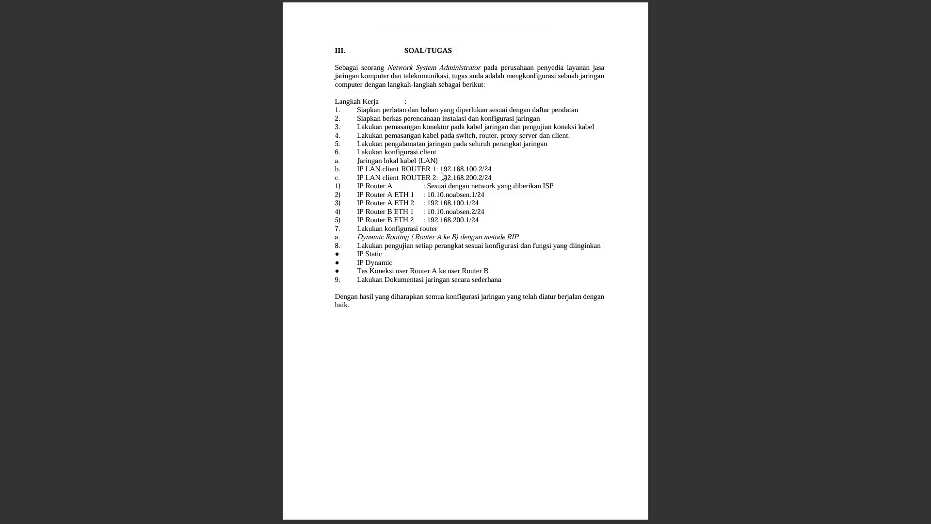
{"action": "key", "text": "alt+Tab"}
{"action": "key", "text": "alt+Tab"}
{"action": "key", "text": "alt+Tab"}
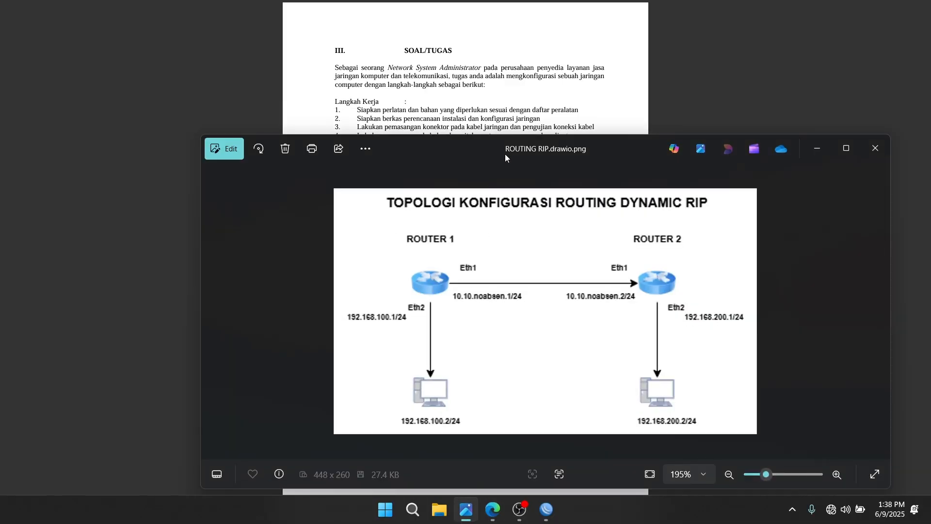
{"action": "left_click_drag", "start_coordinate": [504, 152], "coordinate": [476, 52]}
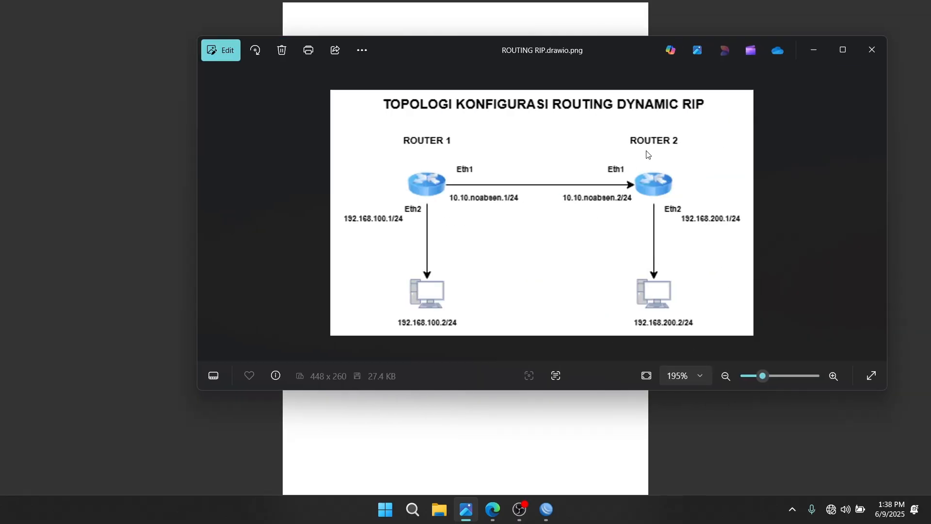
{"action": "left_click_drag", "start_coordinate": [596, 51], "coordinate": [560, 273]}
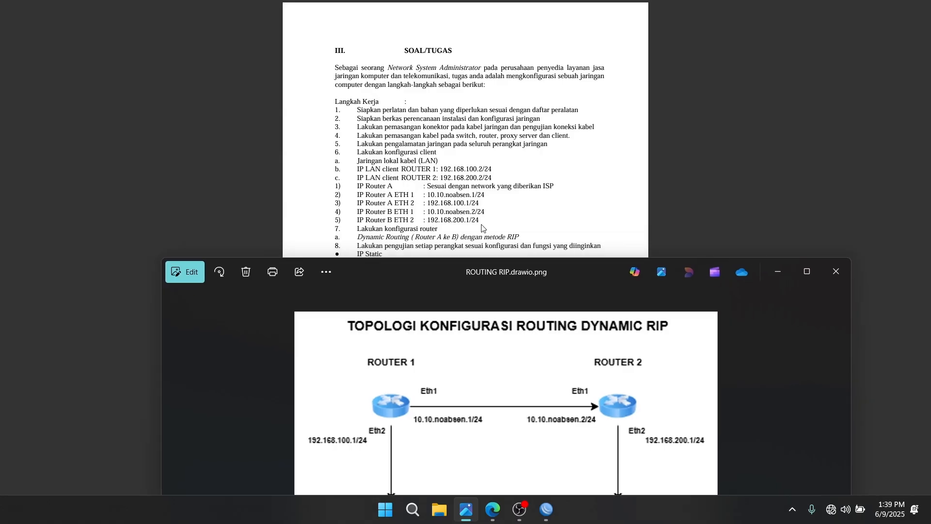
{"action": "left_click_drag", "start_coordinate": [485, 279], "coordinate": [507, 170]}
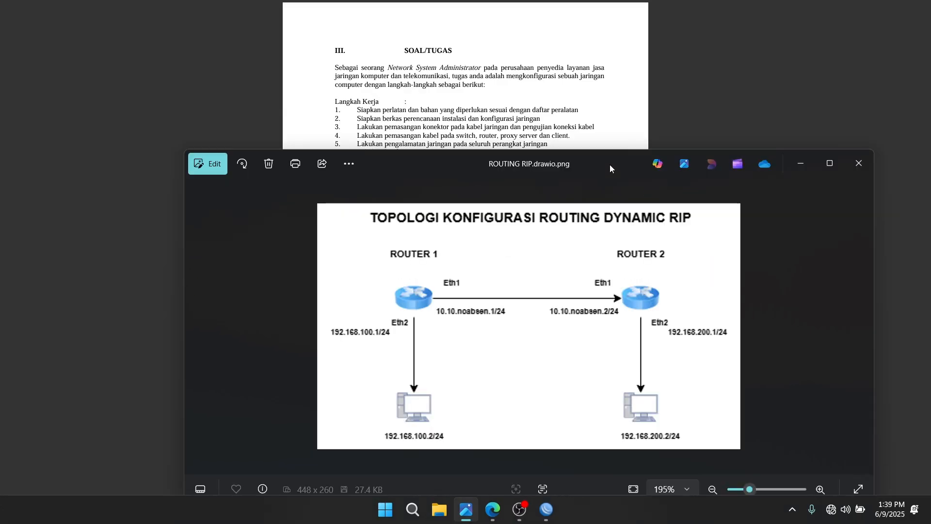
Switch to WinBox and close the surplus windows, keeping only the one that lists the neighbouring routers.
{"action": "mouse_move", "coordinate": [538, 514]}
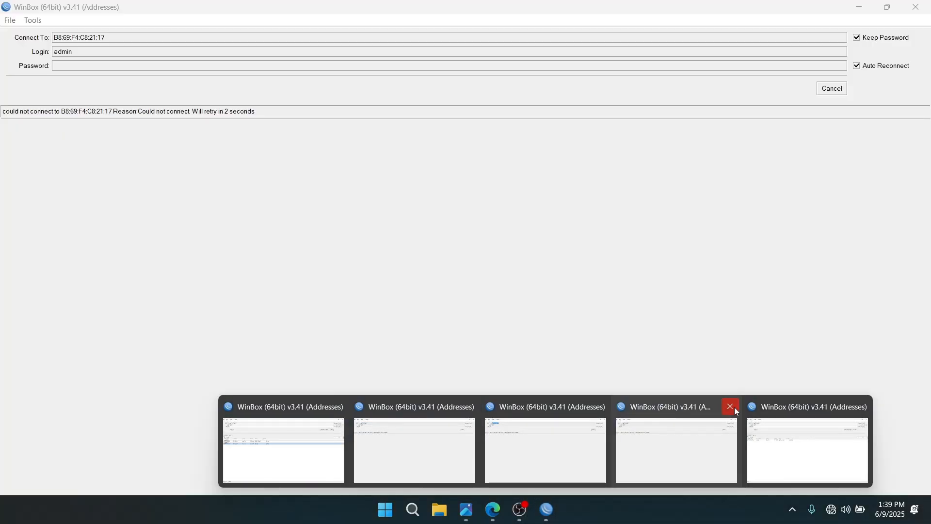
{"action": "left_click", "coordinate": [731, 406]}
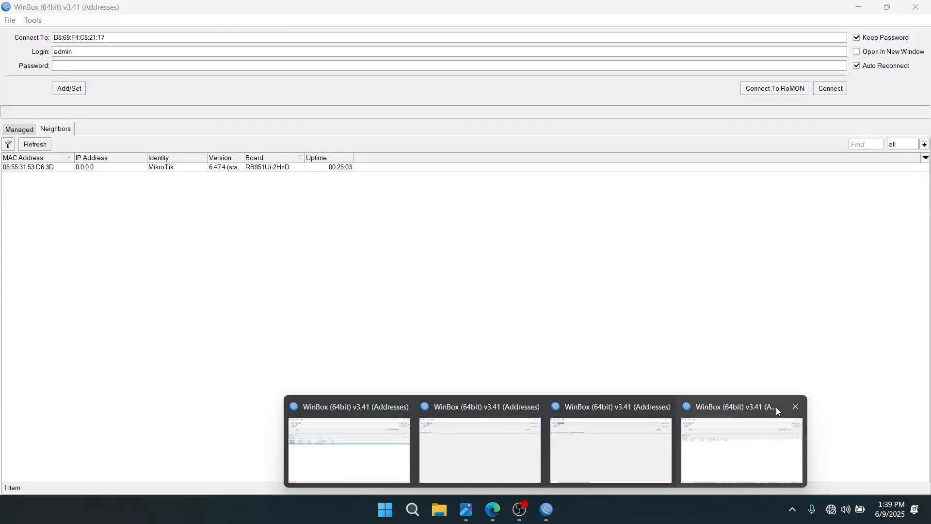
{"action": "left_click", "coordinate": [793, 406]}
{"action": "left_click", "coordinate": [735, 406]}
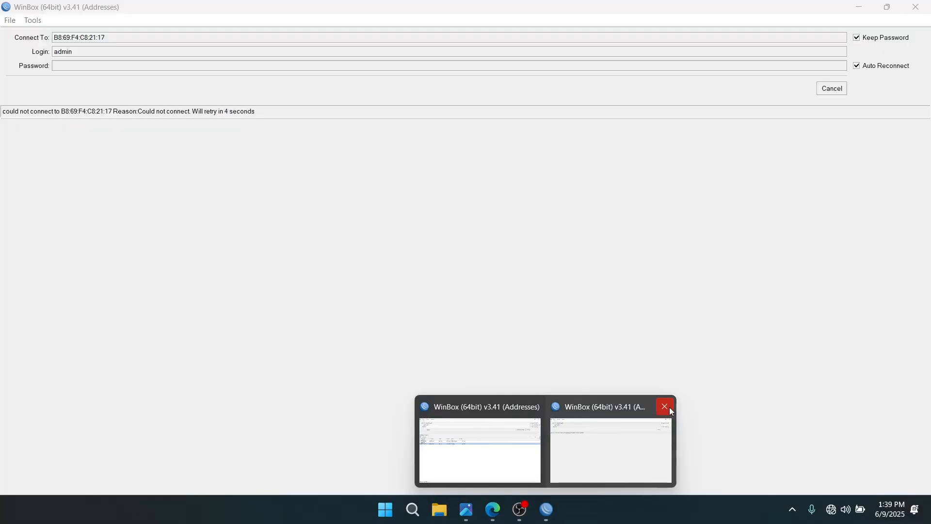
{"action": "left_click", "coordinate": [667, 406]}
{"action": "left_click", "coordinate": [543, 446]}
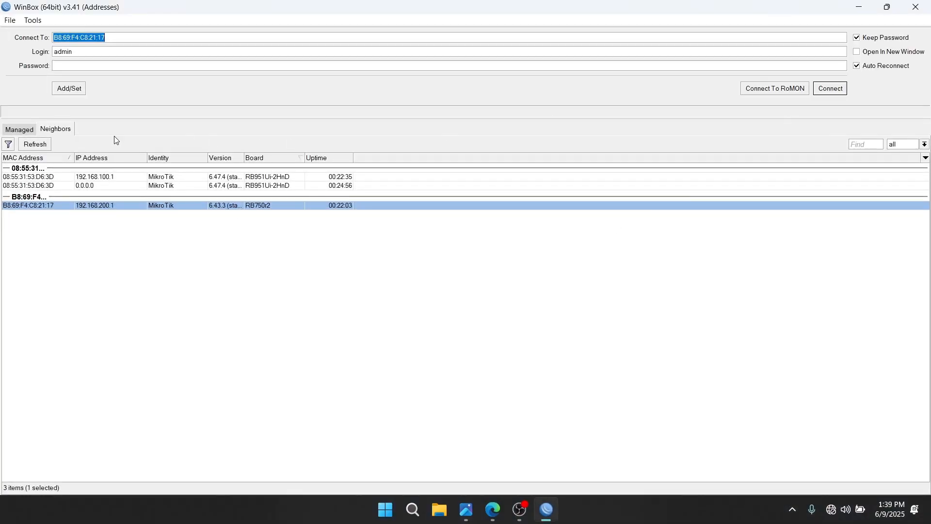
Refresh the neighbour list and connect to the RB951Ui-2HnD router by its MAC address with the login admin.
{"action": "left_click", "coordinate": [35, 147]}
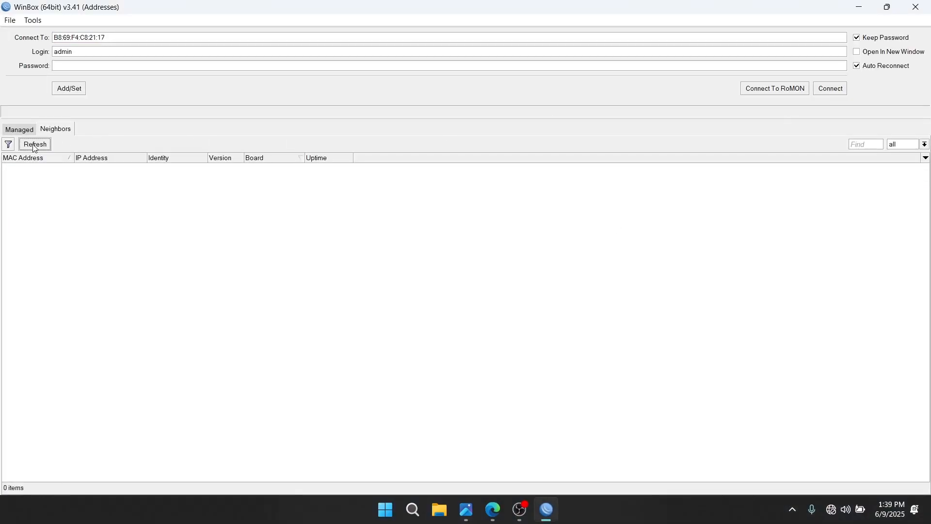
{"action": "left_click", "coordinate": [41, 168]}
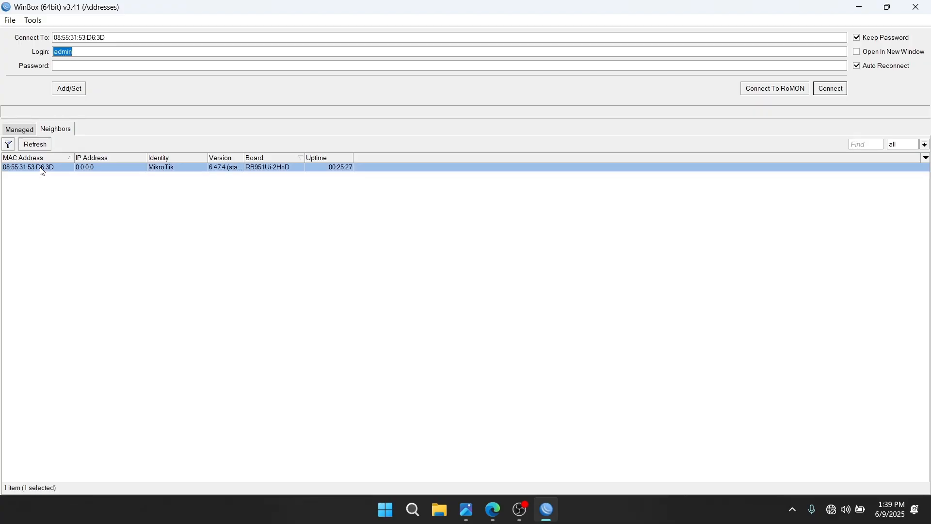
{"action": "left_click", "coordinate": [466, 508]}
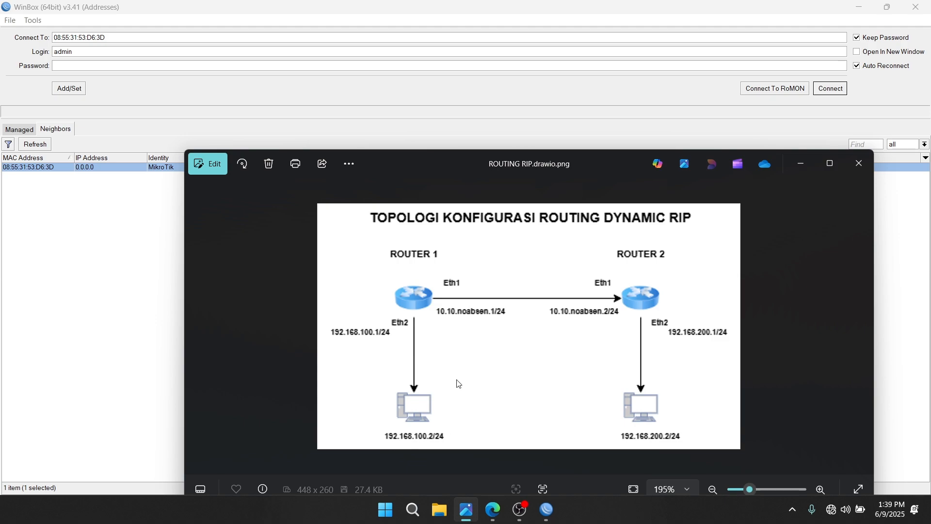
{"action": "left_click", "coordinate": [156, 216]}
{"action": "left_click", "coordinate": [31, 168]}
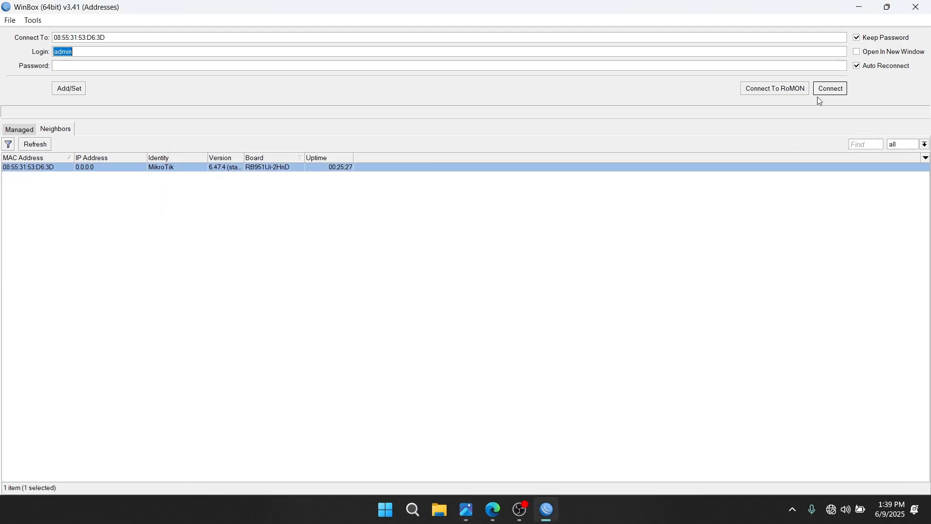
{"action": "left_click", "coordinate": [838, 91]}
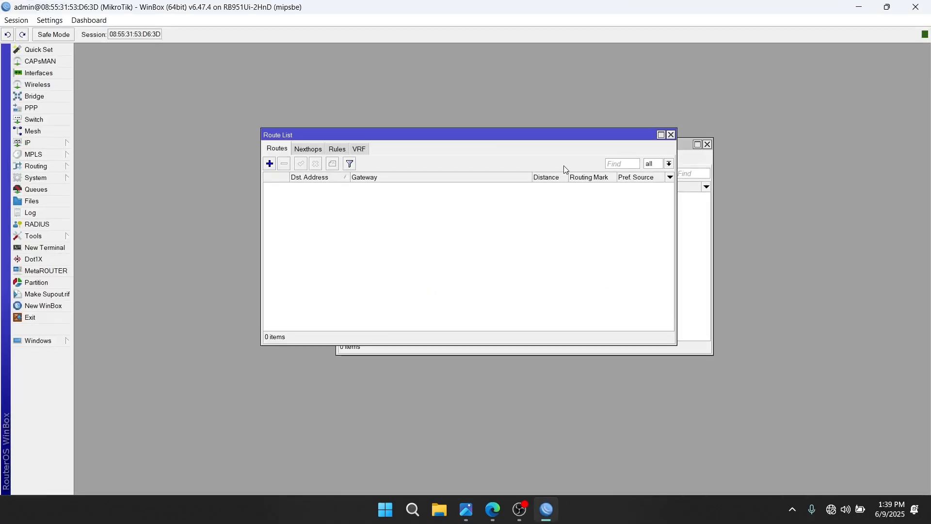
Close the Route List and RIP windows left open in the router session.
{"action": "left_click_drag", "start_coordinate": [549, 129], "coordinate": [689, 254]}
{"action": "left_click", "coordinate": [671, 258]}
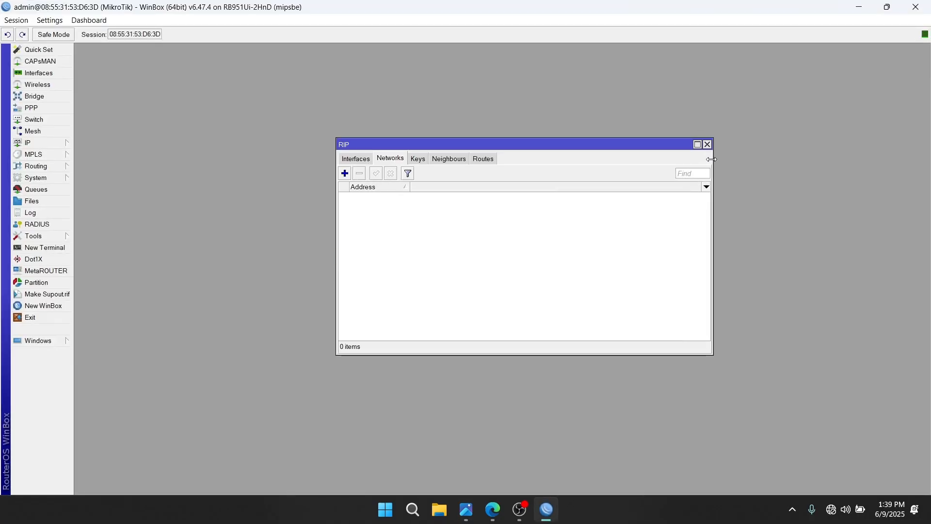
{"action": "left_click", "coordinate": [708, 145]}
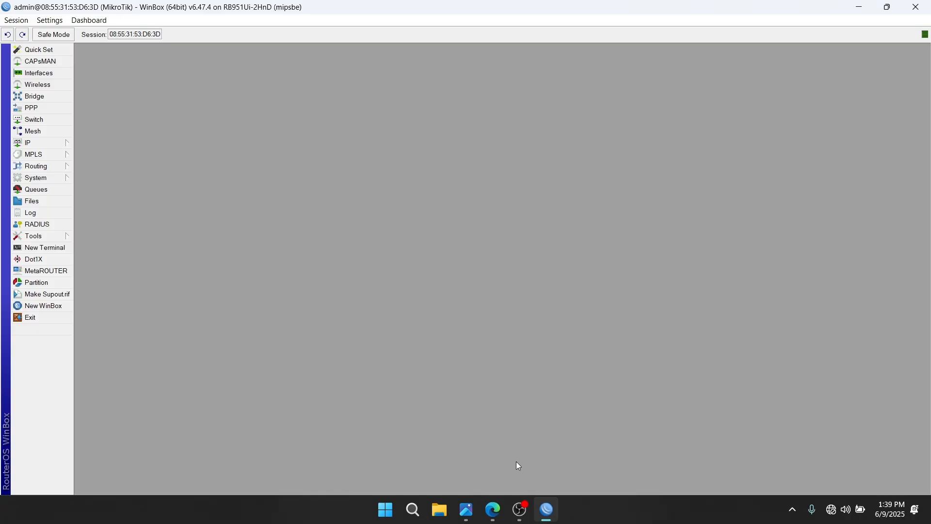
Add the IP address 10.10.23.1/24 on interface ether1, checking it against the topology diagram.
{"action": "left_click", "coordinate": [473, 515]}
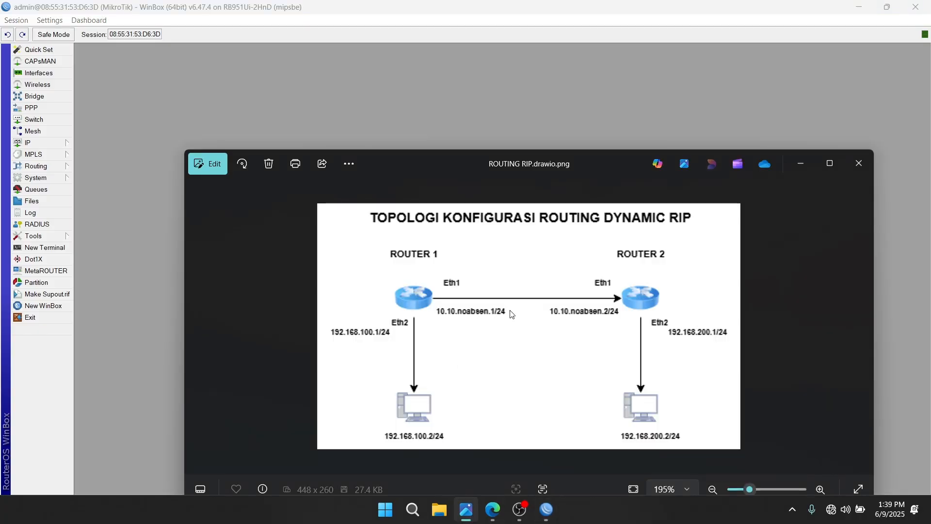
{"action": "left_click", "coordinate": [50, 142]}
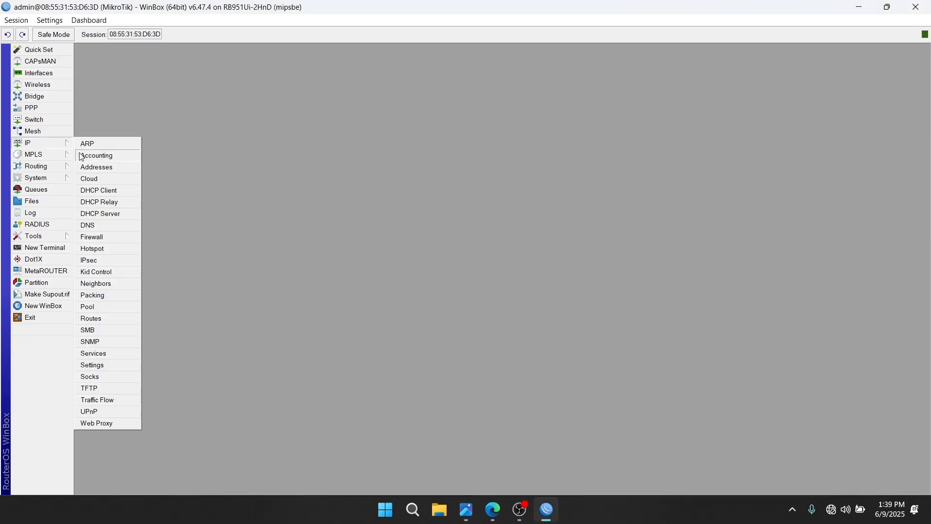
{"action": "left_click", "coordinate": [86, 167]}
{"action": "left_click", "coordinate": [353, 161]}
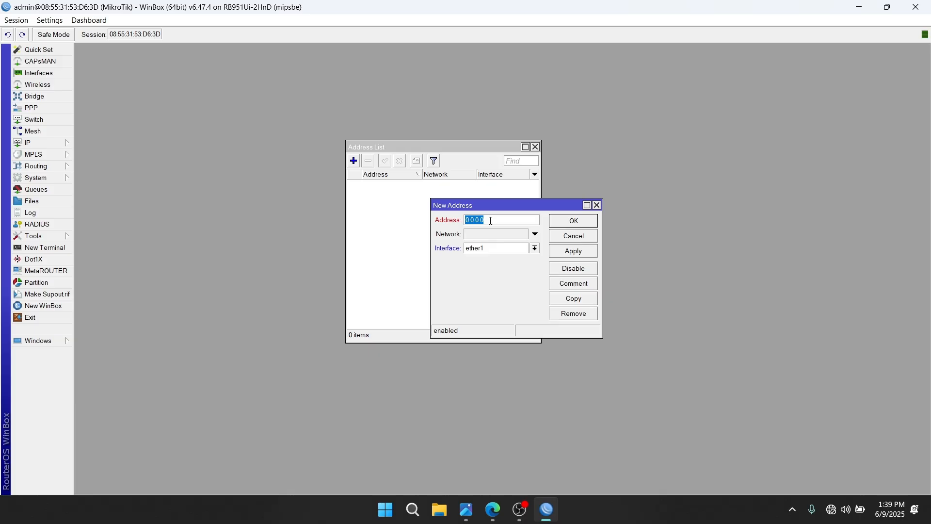
{"action": "type", "text": "10"}
{"action": "type", "text": "/24"}
{"action": "left_click", "coordinate": [472, 514]}
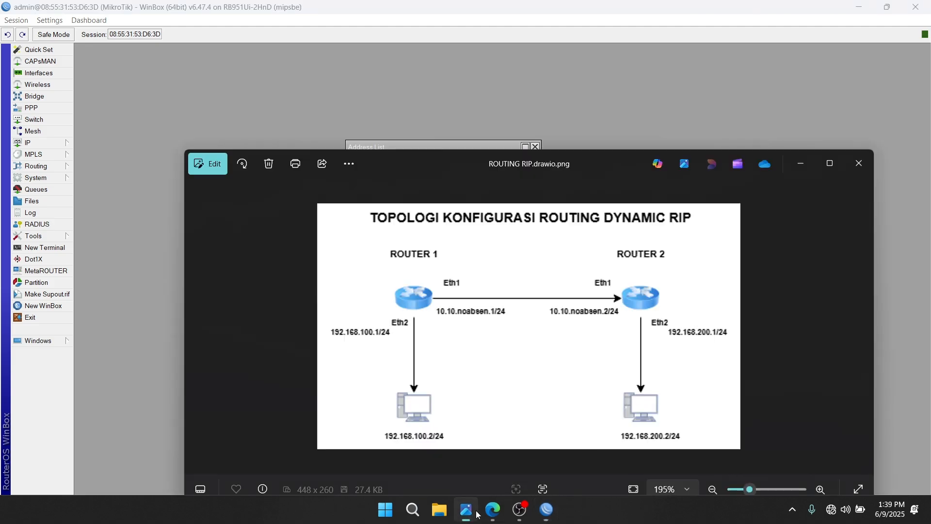
{"action": "left_click", "coordinate": [472, 513]}
{"action": "left_click", "coordinate": [573, 250]}
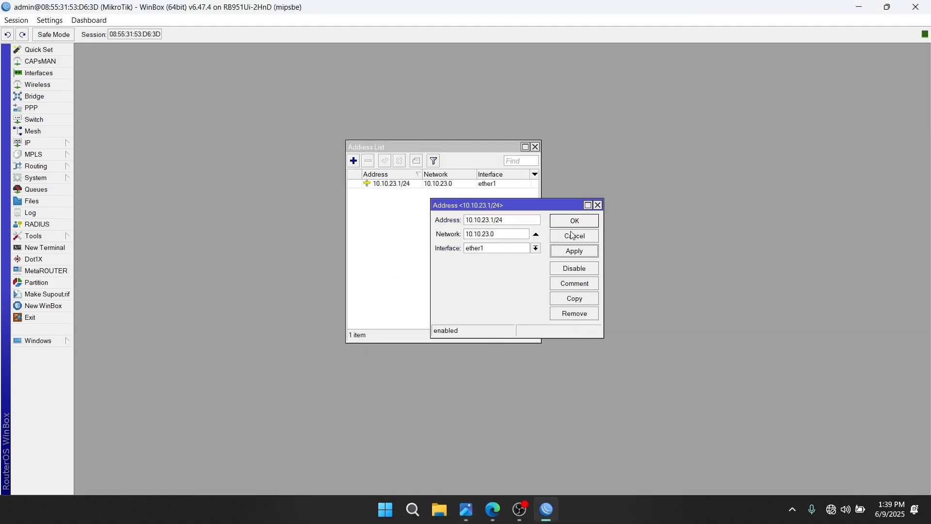
{"action": "left_click", "coordinate": [573, 221]}
Add the IP address 192.168.100.1/24 on interface ether2, checking it against the topology diagram.
{"action": "left_click", "coordinate": [353, 161]}
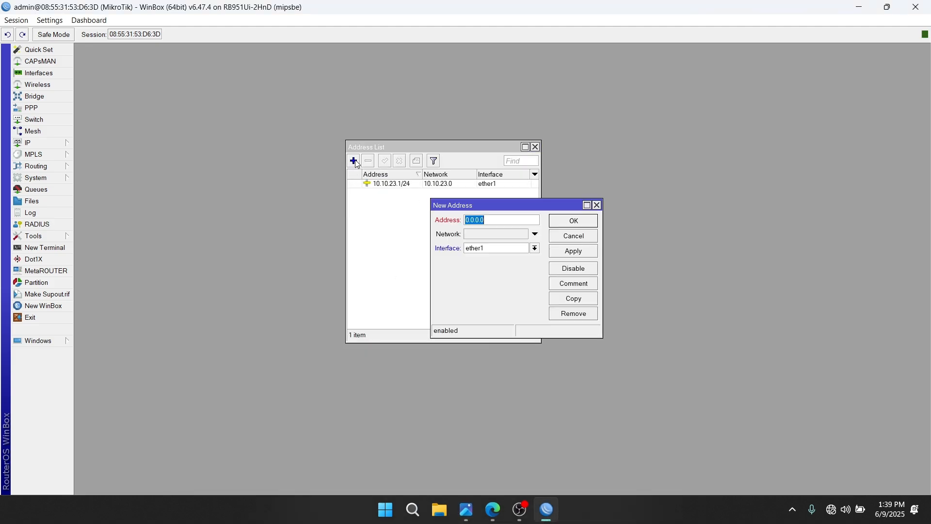
{"action": "left_click", "coordinate": [597, 204]}
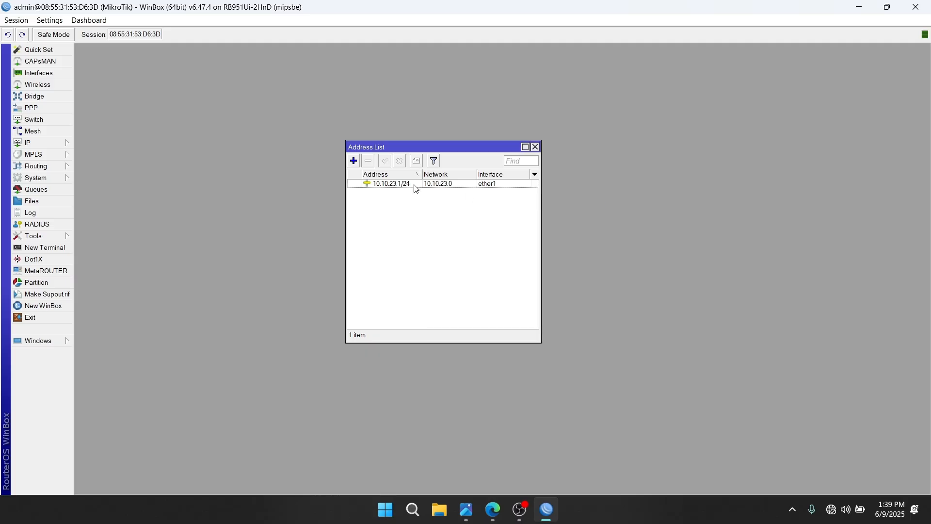
{"action": "left_click", "coordinate": [354, 160]}
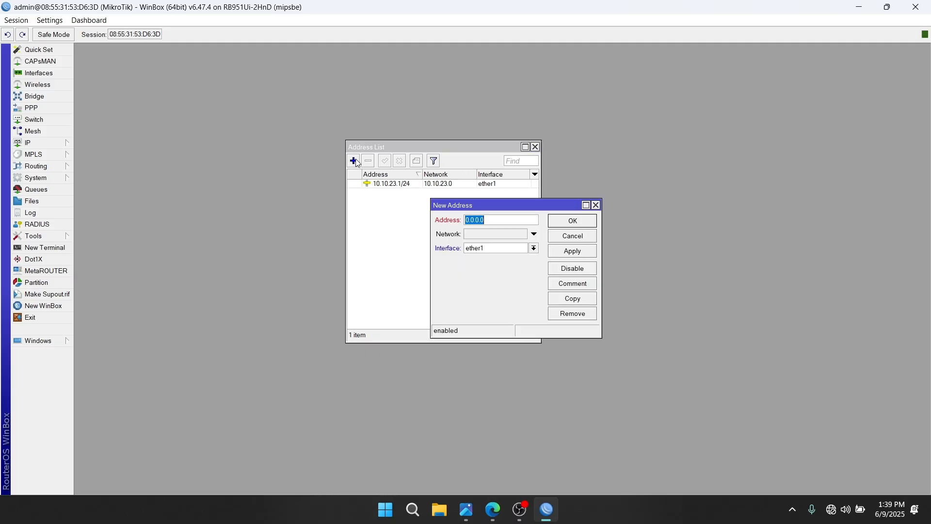
{"action": "left_click", "coordinate": [496, 249]}
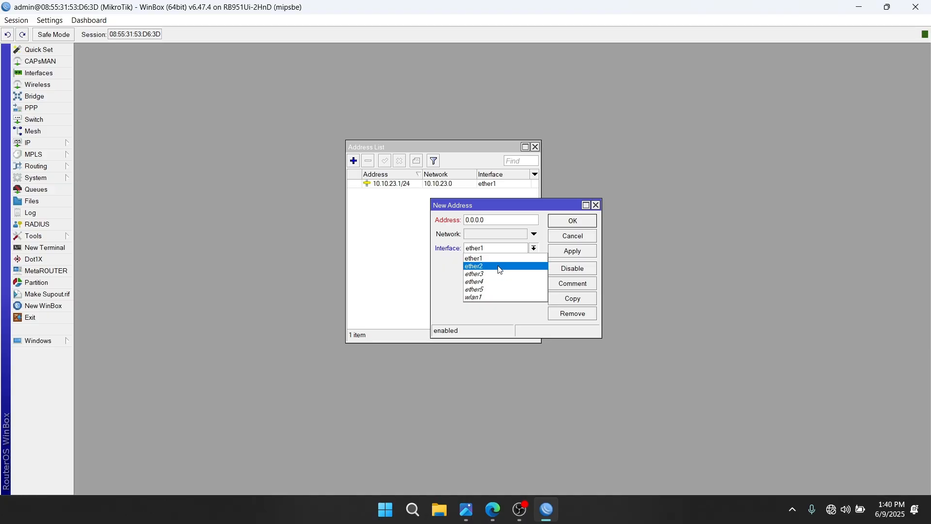
{"action": "left_click", "coordinate": [498, 268]}
{"action": "left_click", "coordinate": [495, 220]}
{"action": "type", "text": "192.168.100.1/24"}
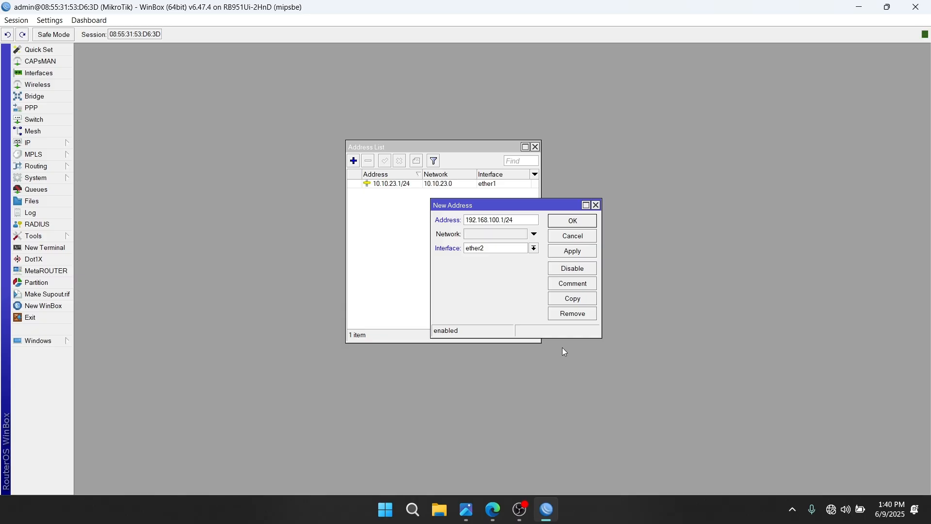
{"action": "left_click", "coordinate": [466, 509]}
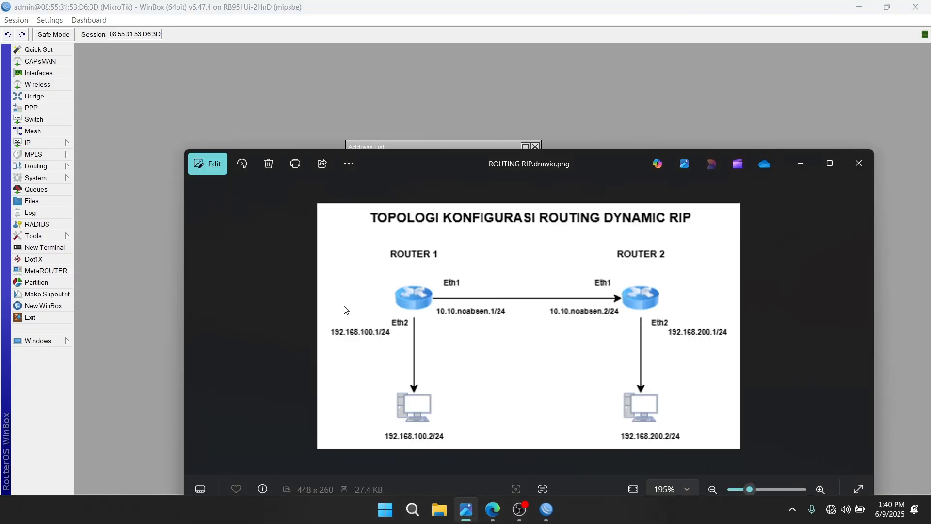
{"action": "left_click", "coordinate": [800, 164]}
{"action": "left_click", "coordinate": [574, 250]}
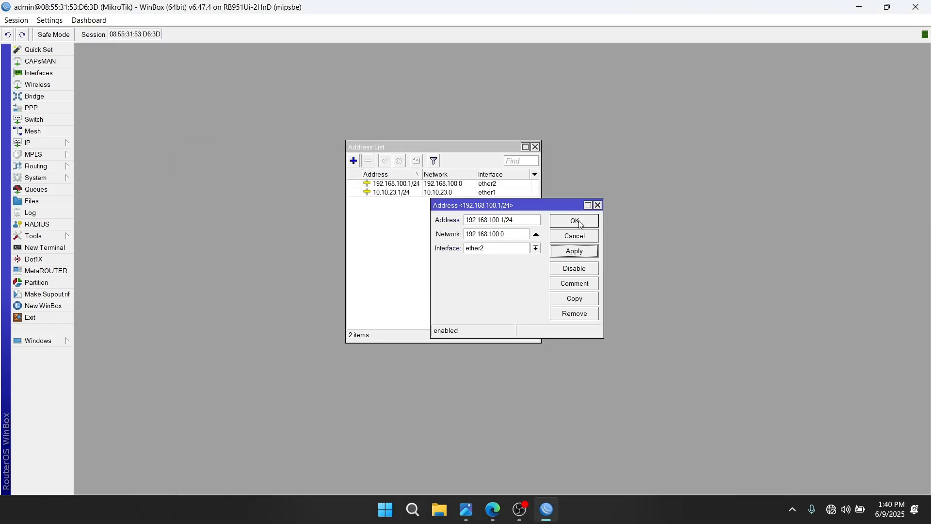
{"action": "left_click", "coordinate": [580, 223]}
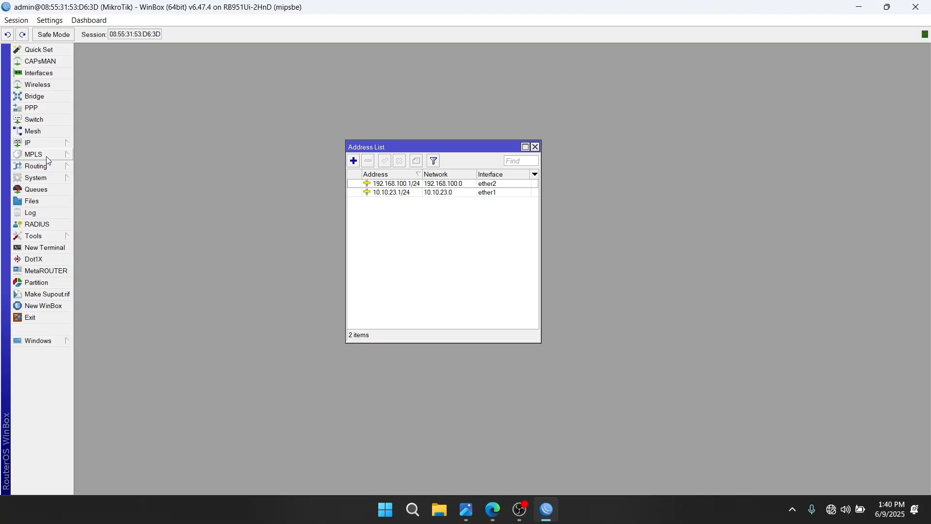
Check the addressing of Router 1's LAN client on the ROUTING RIP topology diagram.
{"action": "left_click", "coordinate": [57, 145]}
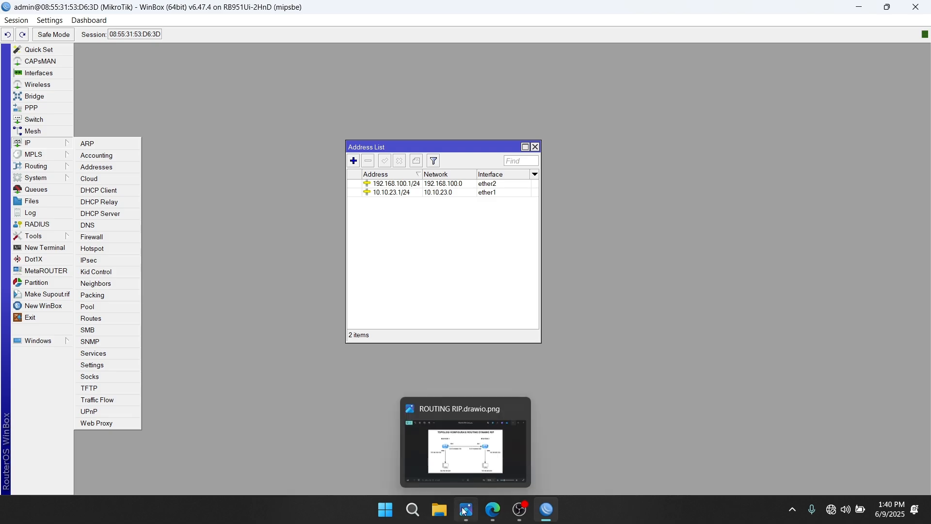
{"action": "left_click", "coordinate": [430, 286]}
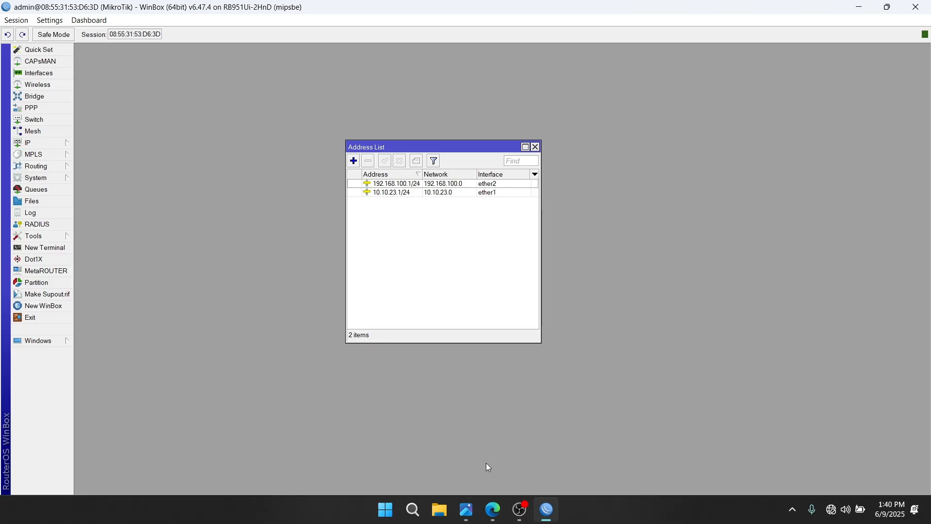
{"action": "left_click", "coordinate": [468, 510]}
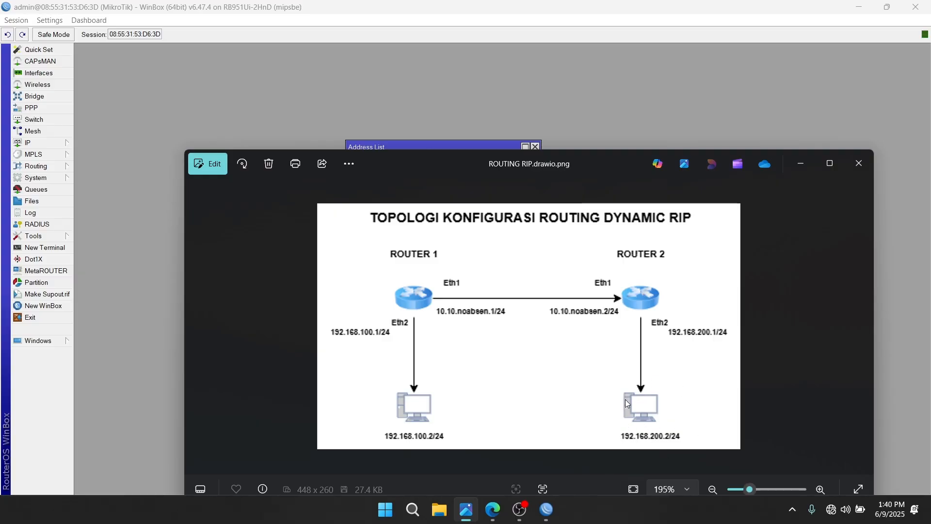
{"action": "left_click", "coordinate": [800, 164]}
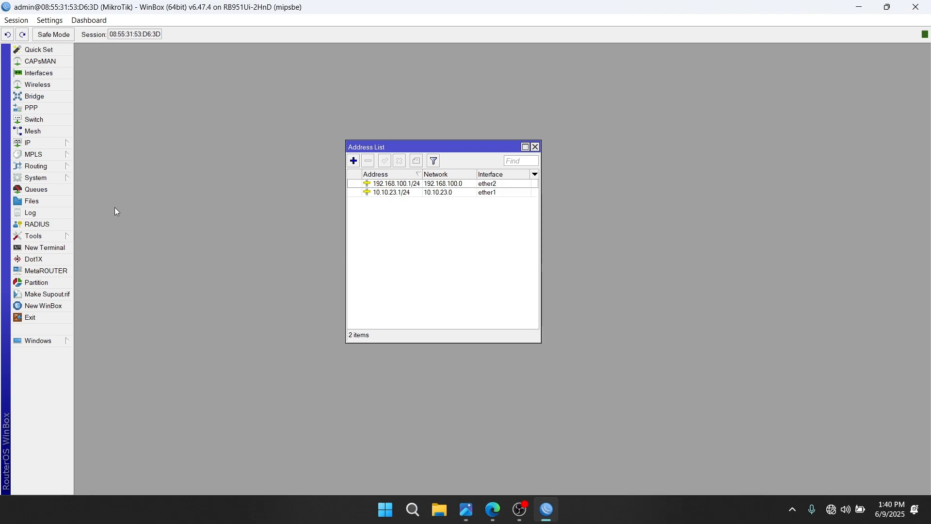
Try to set up a DHCP server on ether2 for the network 192.168.100.0/24, checking the topology diagram.
{"action": "left_click", "coordinate": [34, 142]}
{"action": "left_click", "coordinate": [107, 217]}
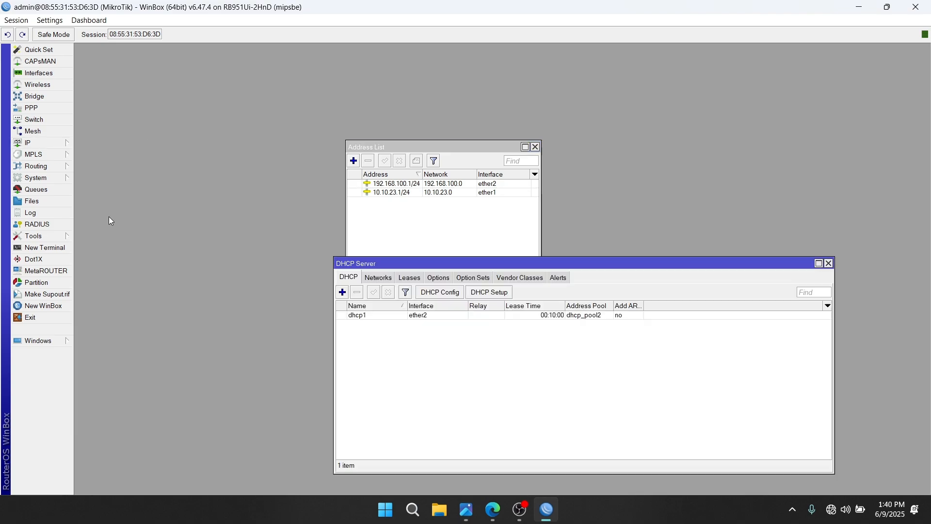
{"action": "left_click", "coordinate": [499, 292]}
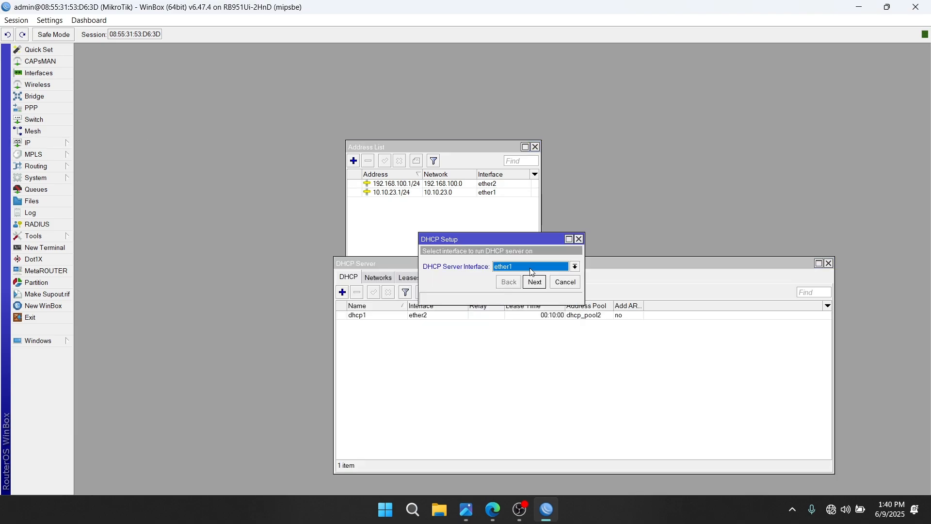
{"action": "left_click", "coordinate": [530, 268]}
{"action": "left_click", "coordinate": [514, 282]}
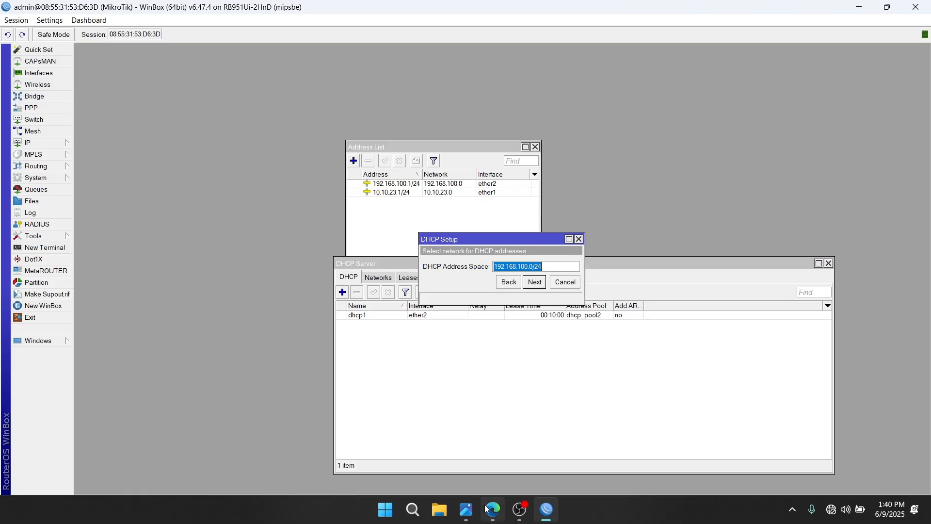
{"action": "left_click", "coordinate": [466, 509]}
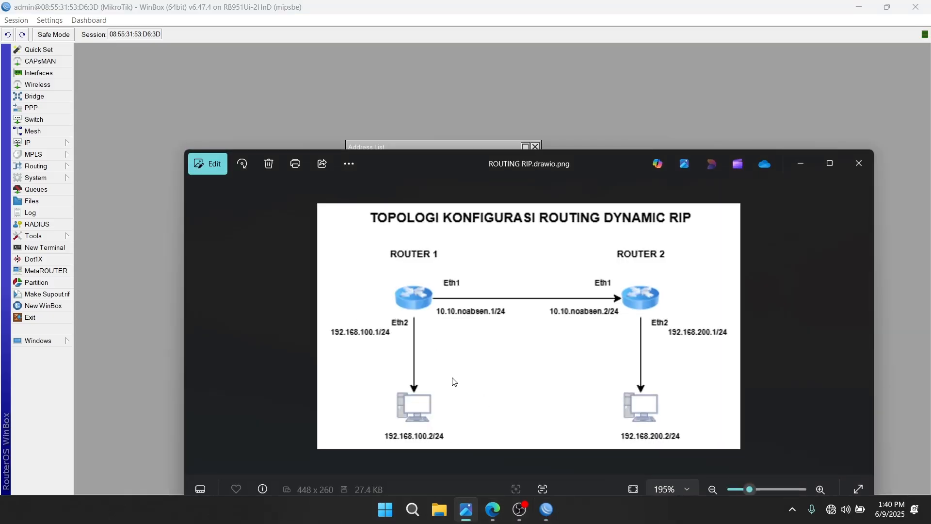
{"action": "left_click", "coordinate": [800, 163]}
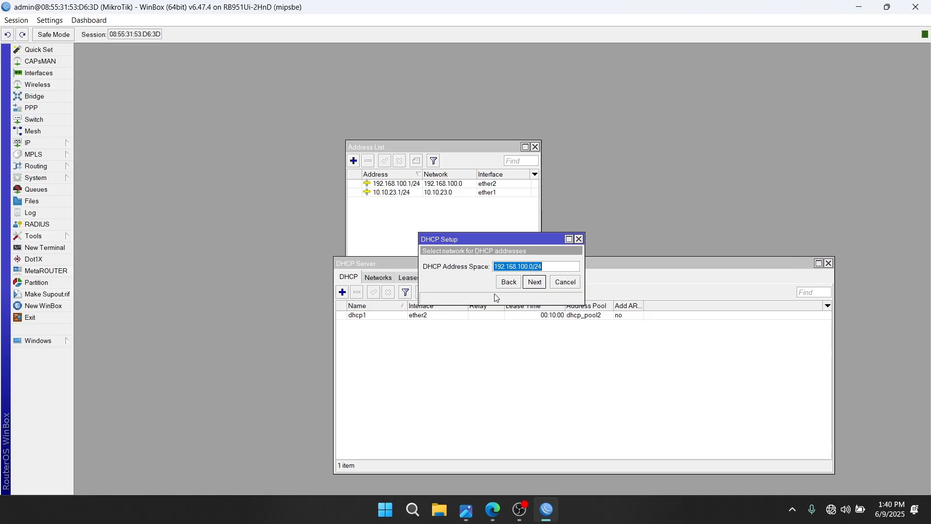
{"action": "left_click", "coordinate": [535, 282]}
{"action": "left_click", "coordinate": [535, 281]}
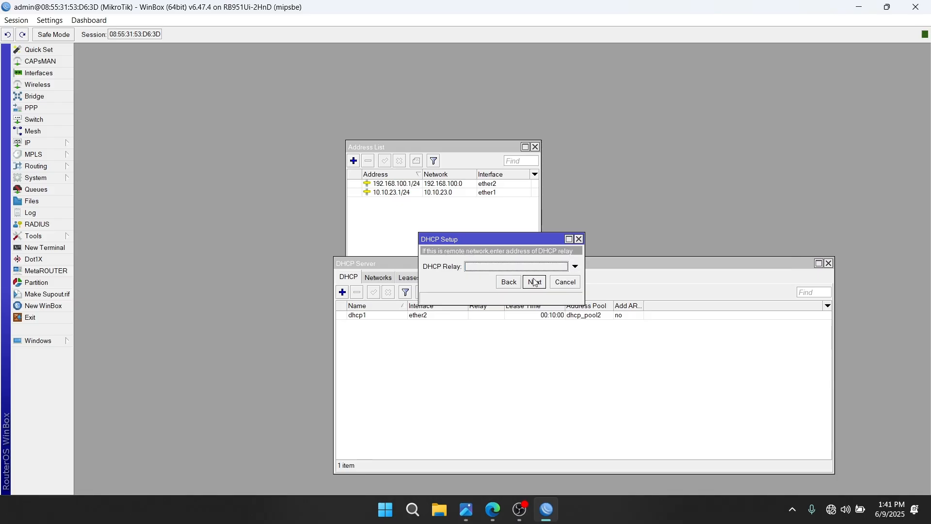
{"action": "left_click", "coordinate": [535, 281]}
{"action": "left_click", "coordinate": [541, 267]}
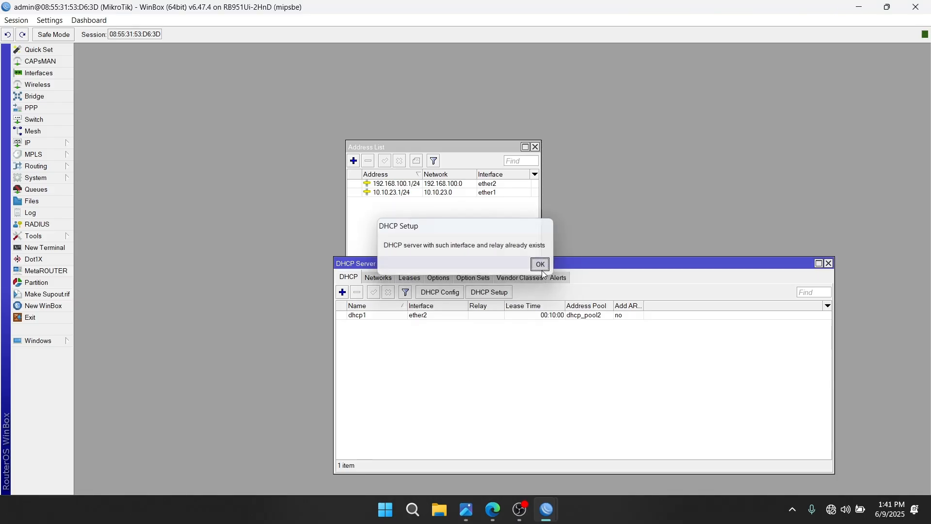
Delete the existing DHCP server dhcp1 and run DHCP Setup on ether2 with network 192.168.100.0/24 and gateway 192.168.100.1.
{"action": "left_click", "coordinate": [432, 315]}
{"action": "key", "text": "Delete"}
{"action": "left_click", "coordinate": [495, 292]}
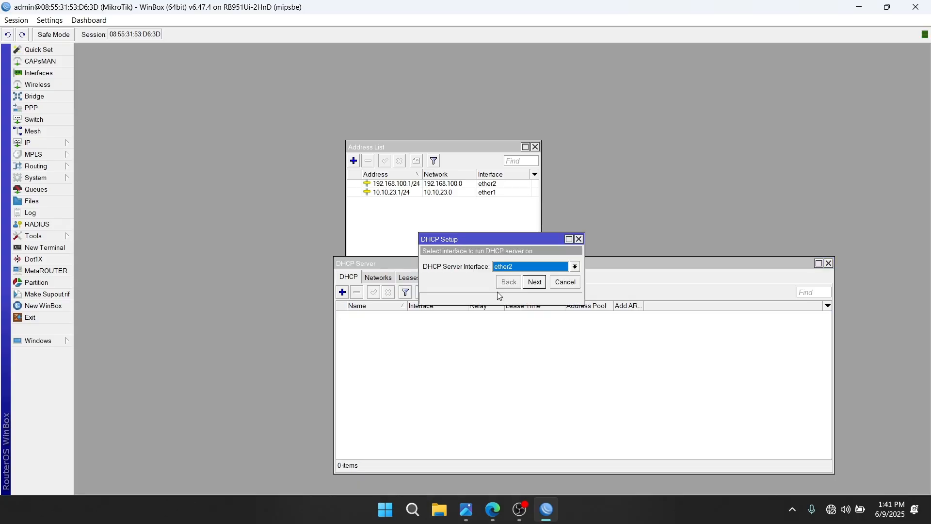
{"action": "left_click", "coordinate": [535, 285]}
{"action": "left_click", "coordinate": [535, 283]}
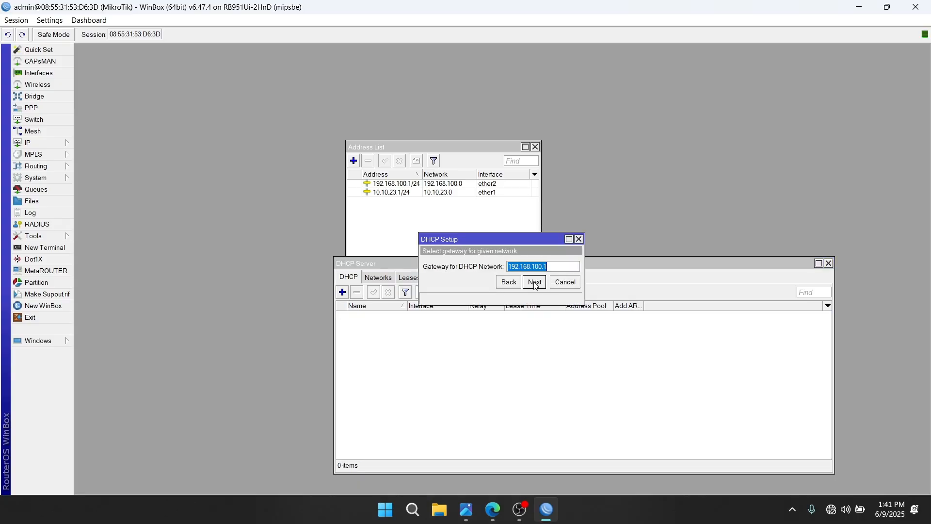
{"action": "left_click", "coordinate": [535, 282]}
Limit the DHCP address pool to 192.168.100.2-192.168.100.3, complete the setup with the remaining defaults, and close the DHCP Server window.
{"action": "left_click", "coordinate": [560, 267]}
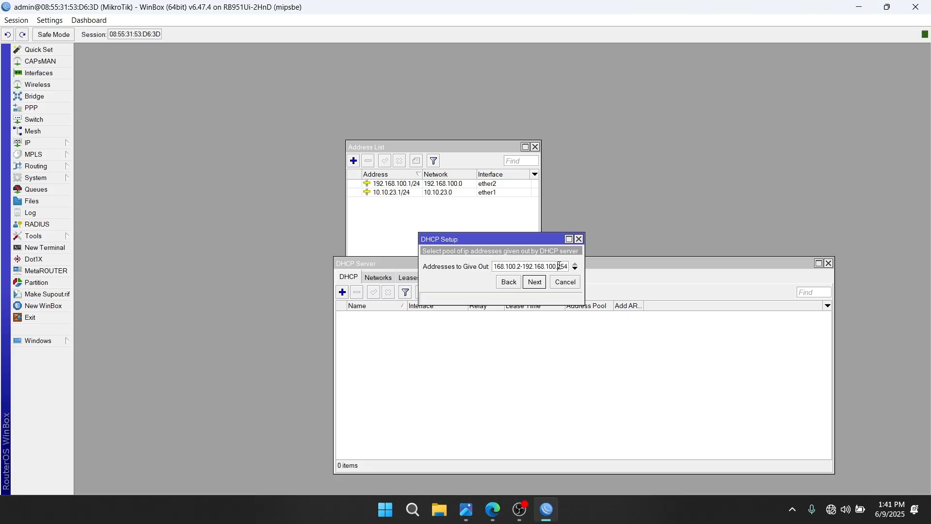
{"action": "left_click_drag", "start_coordinate": [559, 267], "coordinate": [569, 268]}
{"action": "type", "text": "3"}
{"action": "left_click", "coordinate": [467, 509]}
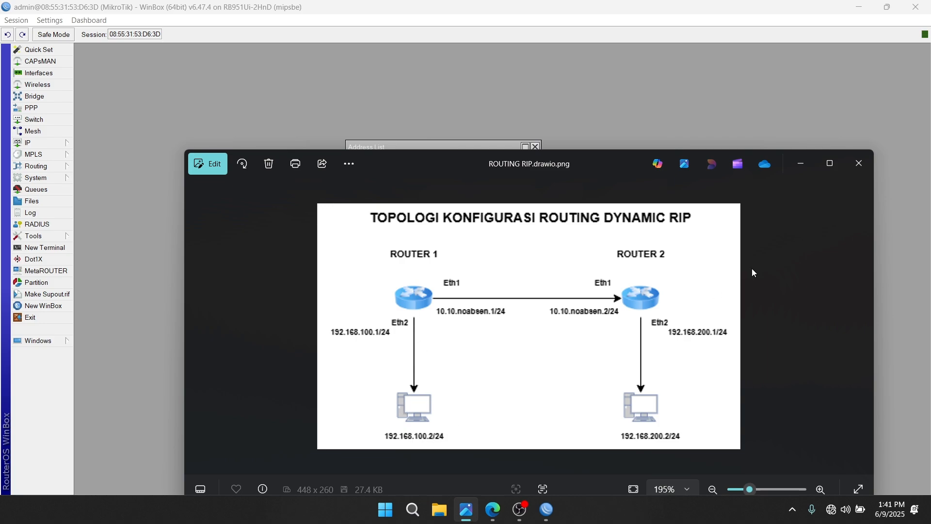
{"action": "left_click", "coordinate": [801, 166]}
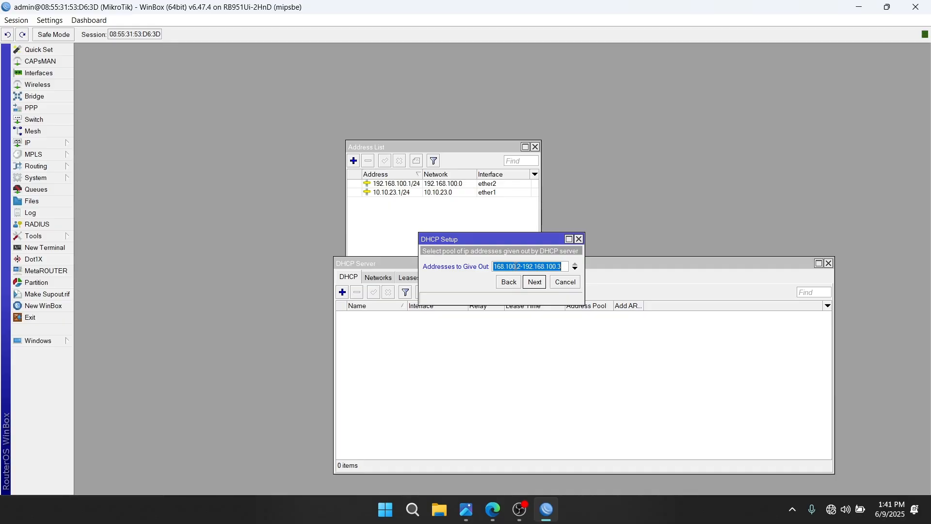
{"action": "left_click", "coordinate": [535, 284]}
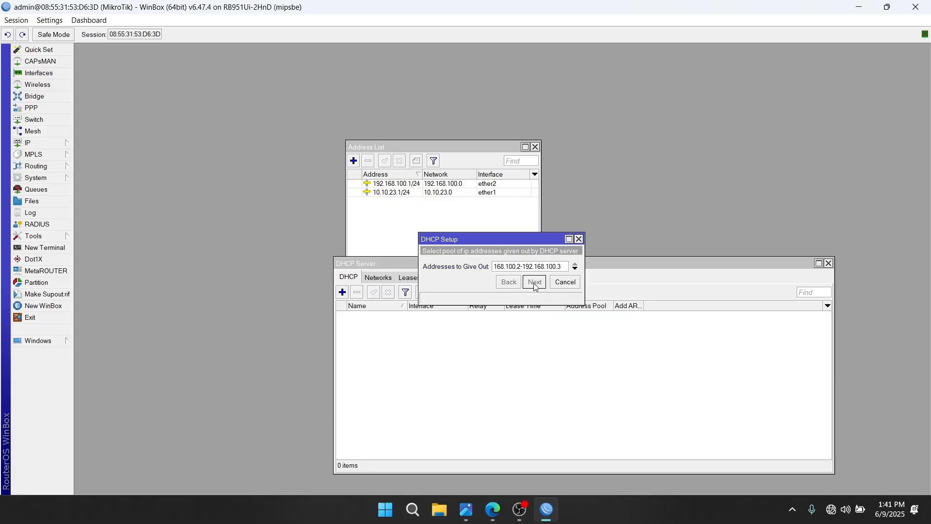
{"action": "left_click", "coordinate": [535, 283]}
{"action": "left_click", "coordinate": [535, 284]}
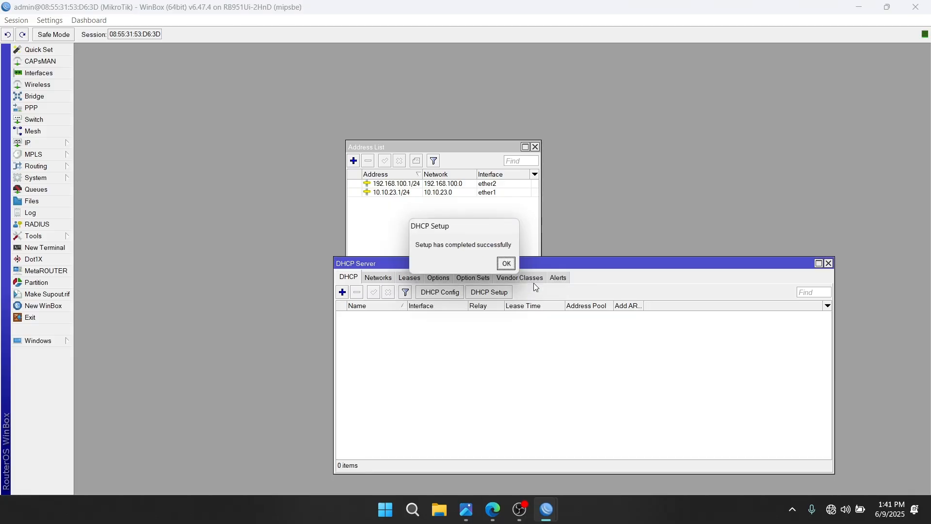
{"action": "left_click", "coordinate": [509, 264]}
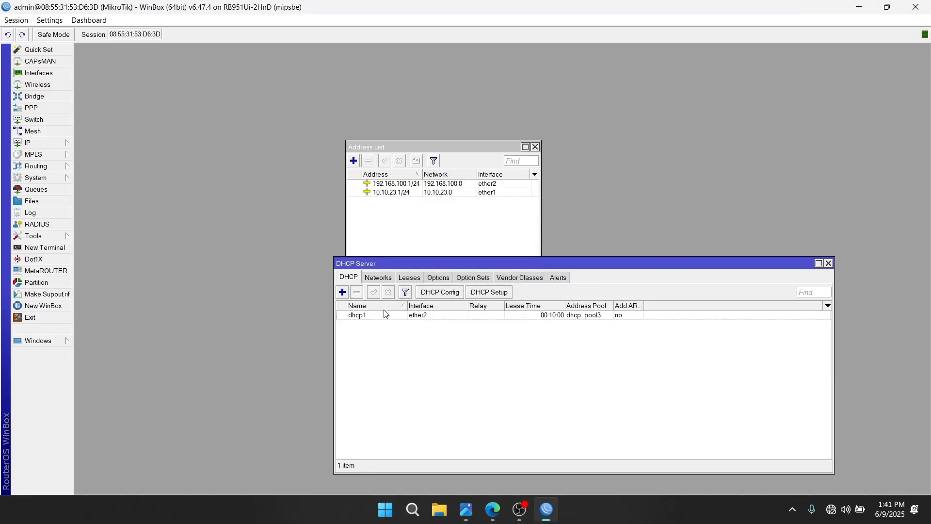
{"action": "left_click", "coordinate": [829, 263]}
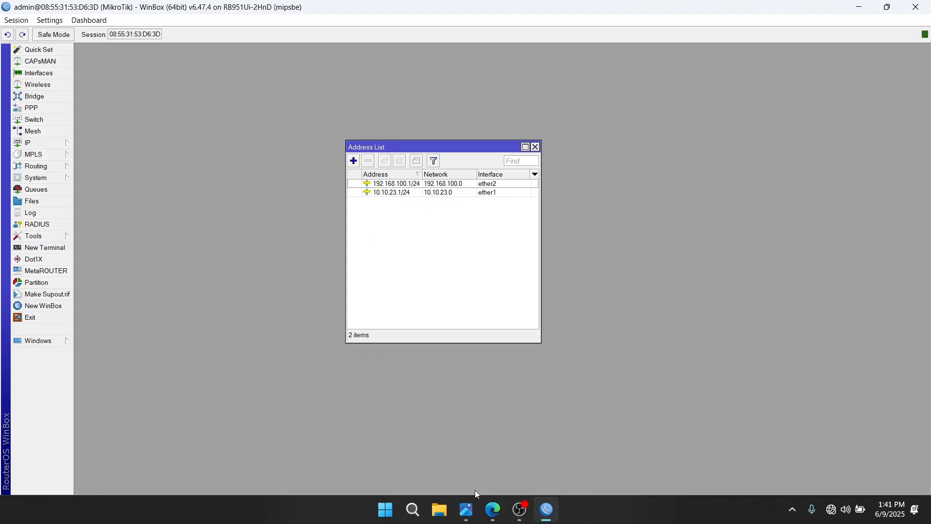
Open Command Prompt and run ipconfig to check the PC's Ethernet address.
{"action": "left_click", "coordinate": [415, 516]}
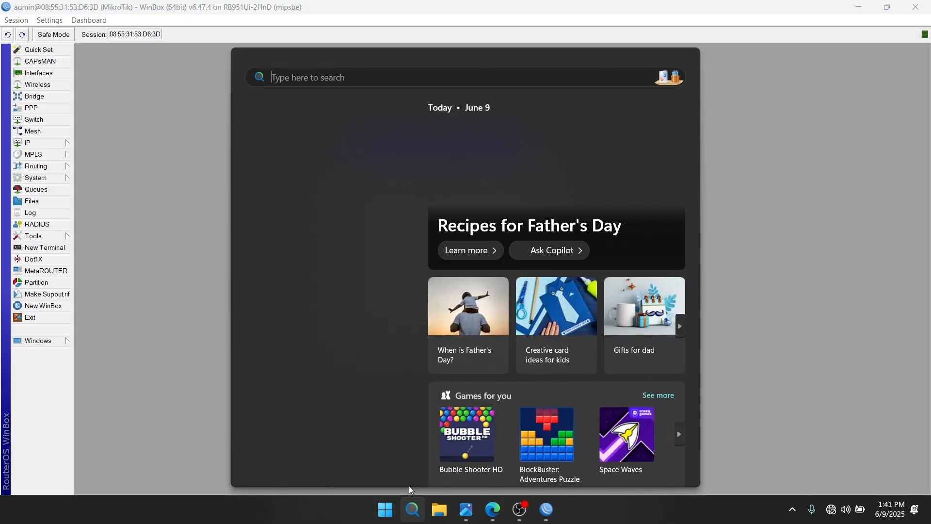
{"action": "type", "text": "cmd"}
{"action": "key", "text": "Return"}
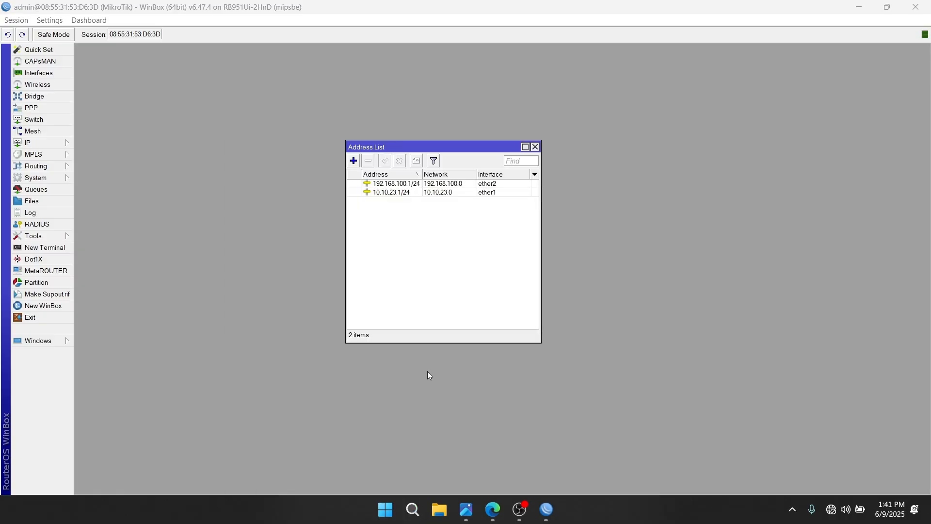
{"action": "type", "text": "ipconfig"}
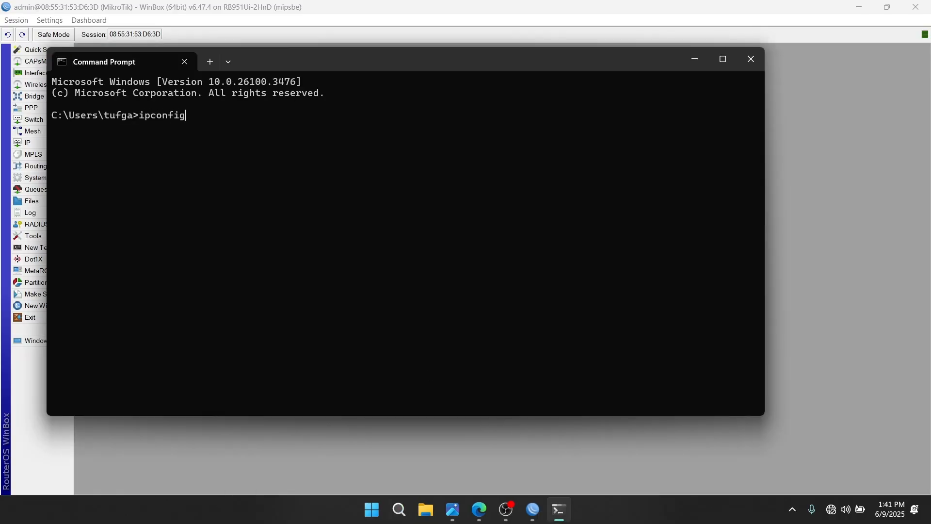
{"action": "key", "text": "Return"}
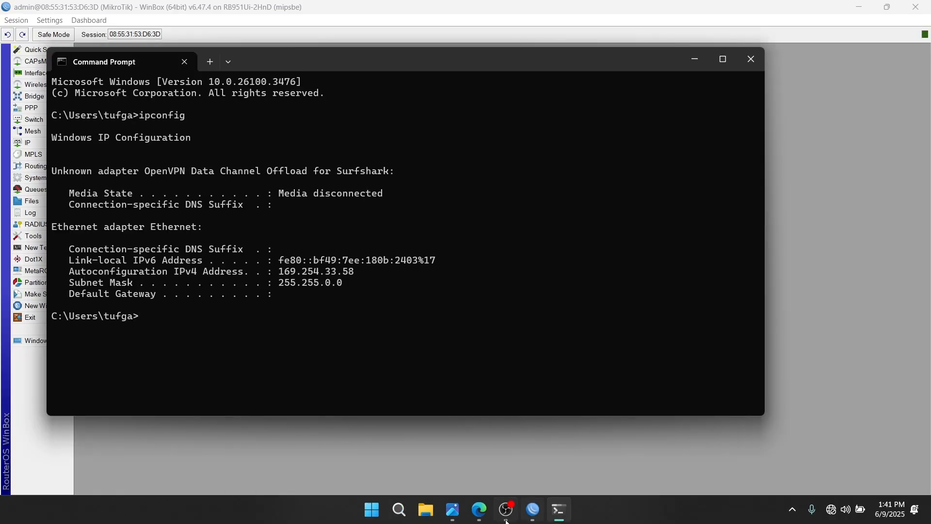
Disable and re-enable the PC's Ethernet adapter in Network Connections, and minimize the Control Panel windows.
{"action": "left_click", "coordinate": [405, 515]}
{"action": "type", "text": "control"}
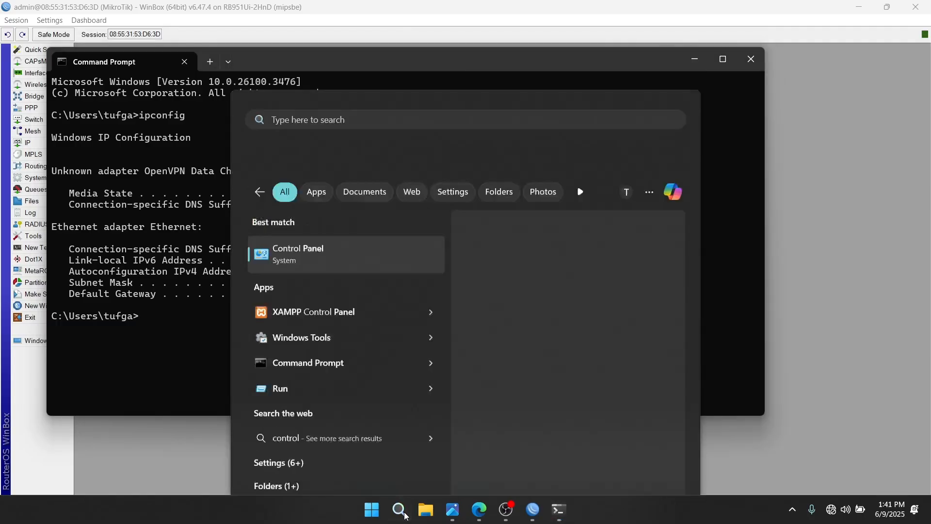
{"action": "key", "text": "Return"}
{"action": "left_click", "coordinate": [364, 167]}
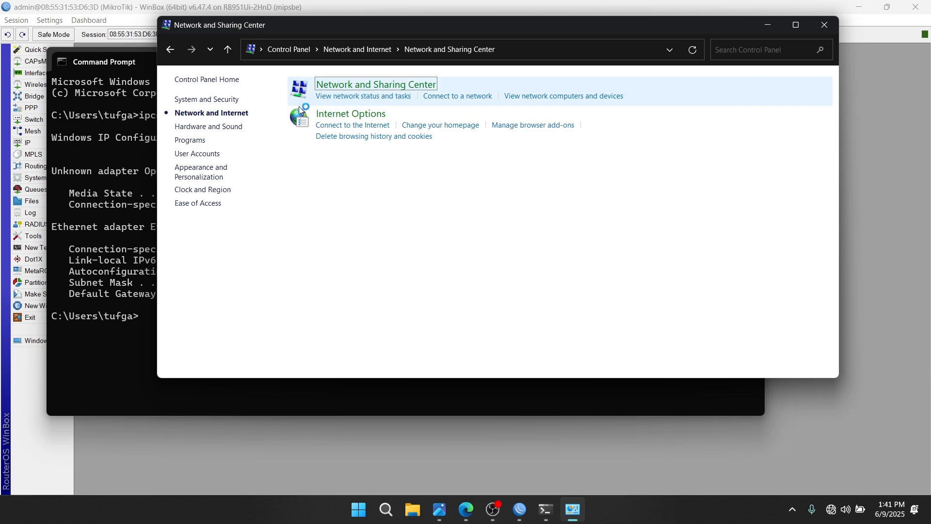
{"action": "left_click", "coordinate": [227, 102]}
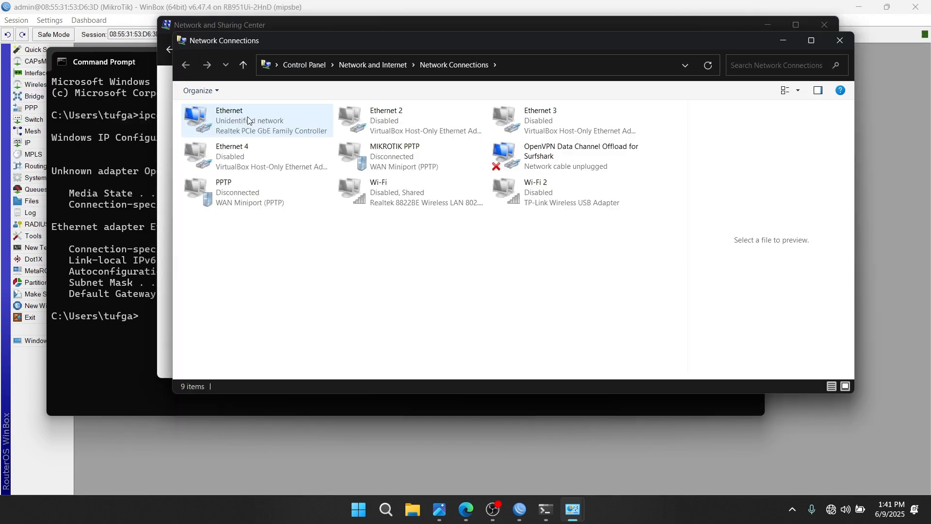
{"action": "right_click", "coordinate": [253, 120]}
{"action": "left_click", "coordinate": [262, 125]}
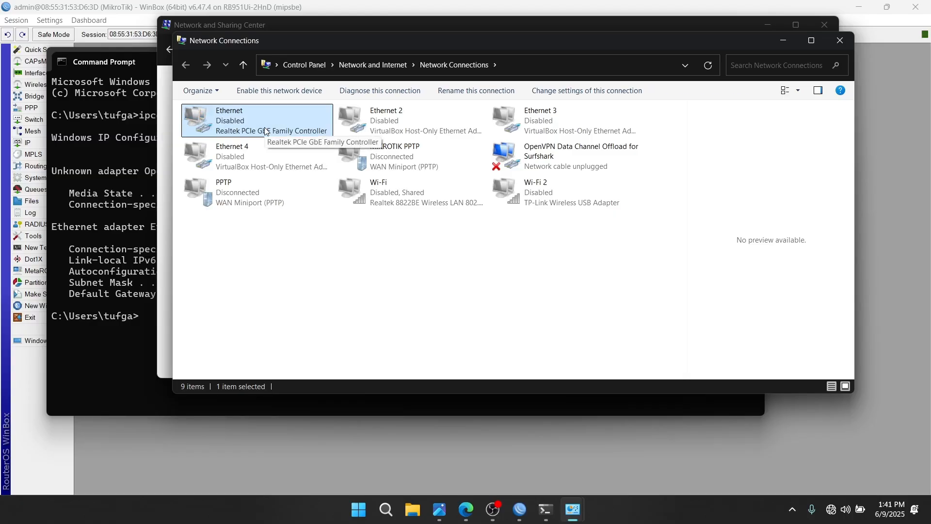
{"action": "right_click", "coordinate": [272, 116]}
{"action": "left_click", "coordinate": [279, 125]}
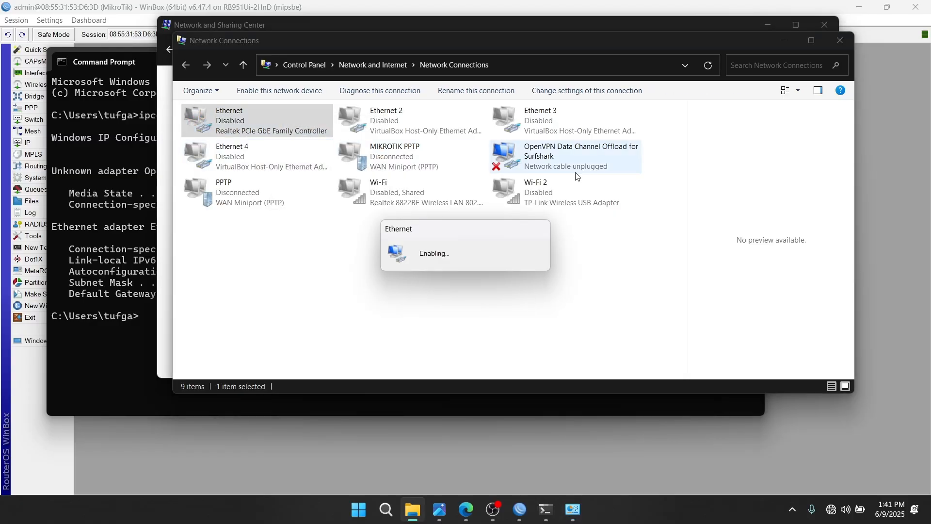
{"action": "left_click", "coordinate": [783, 41]}
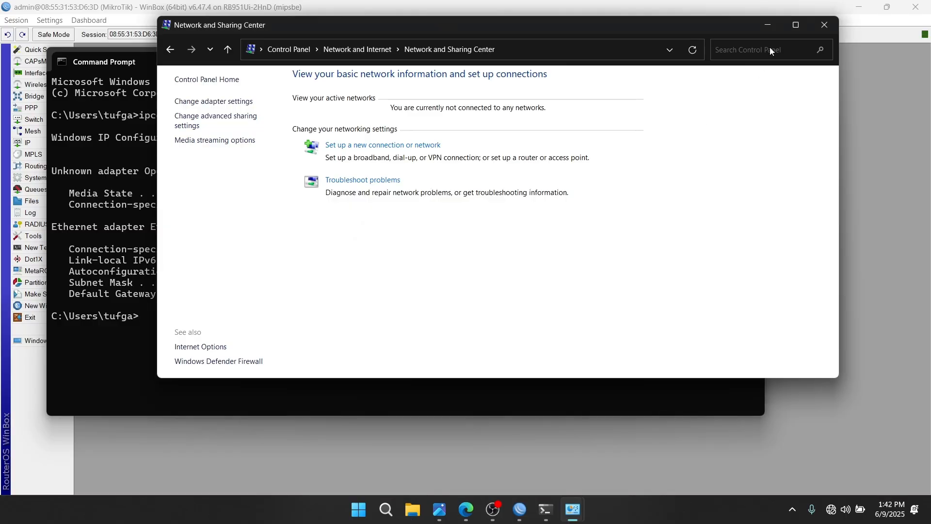
{"action": "left_click", "coordinate": [767, 25]}
Rerun ipconfig in Command Prompt and check the IPv4 address the Ethernet adapter received from DHCP.
{"action": "key", "text": "Up"}
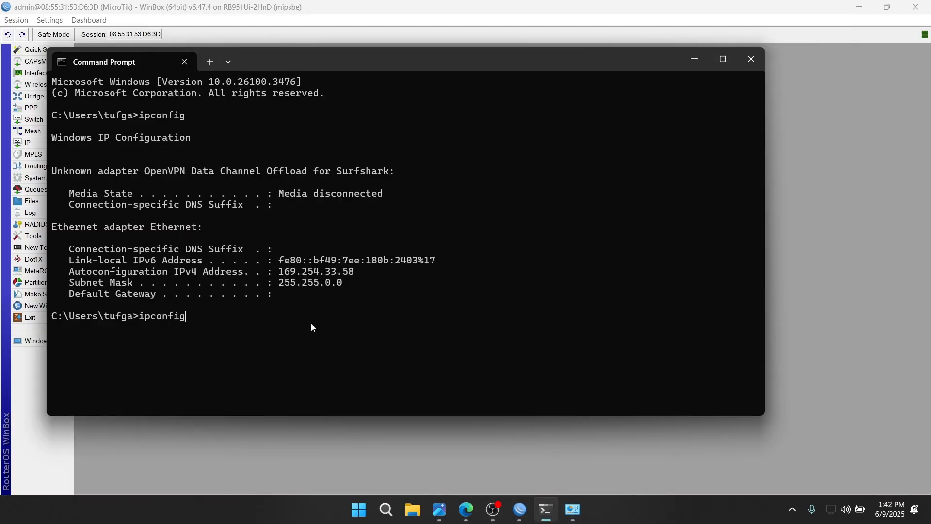
{"action": "key", "text": "Return"}
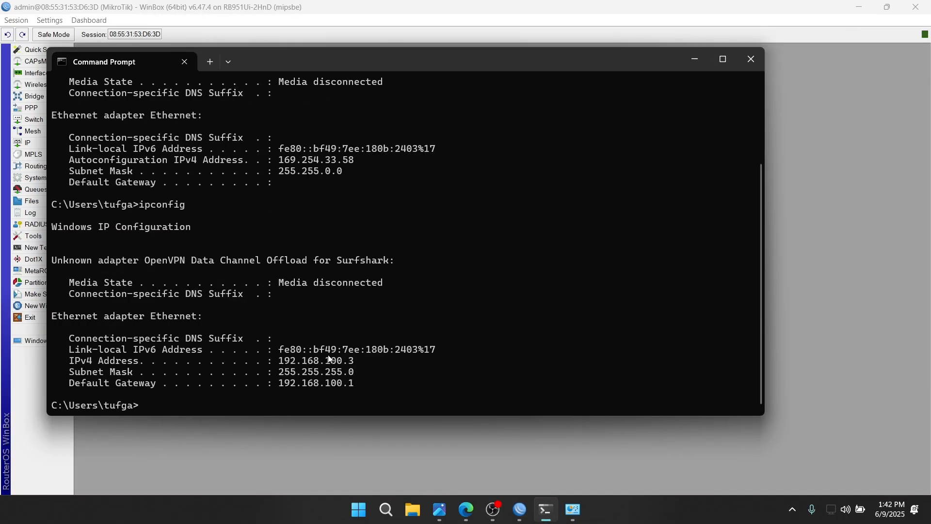
{"action": "left_click_drag", "start_coordinate": [282, 360], "coordinate": [370, 365]}
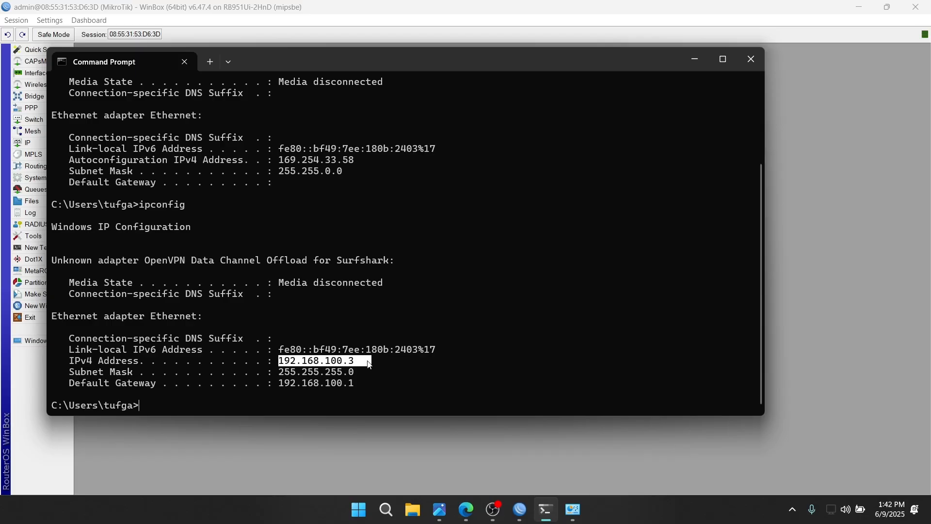
{"action": "left_click", "coordinate": [354, 361]}
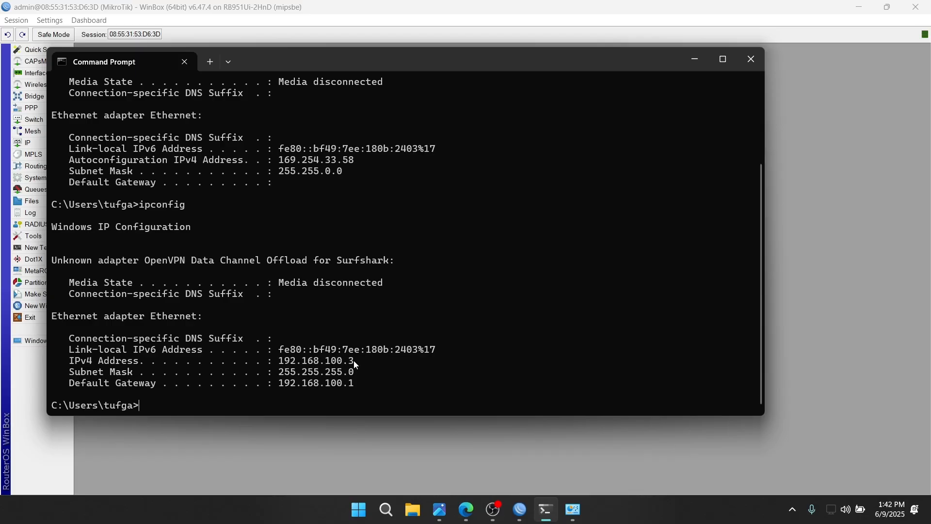
{"action": "key", "text": "Up"}
{"action": "key", "text": "Return"}
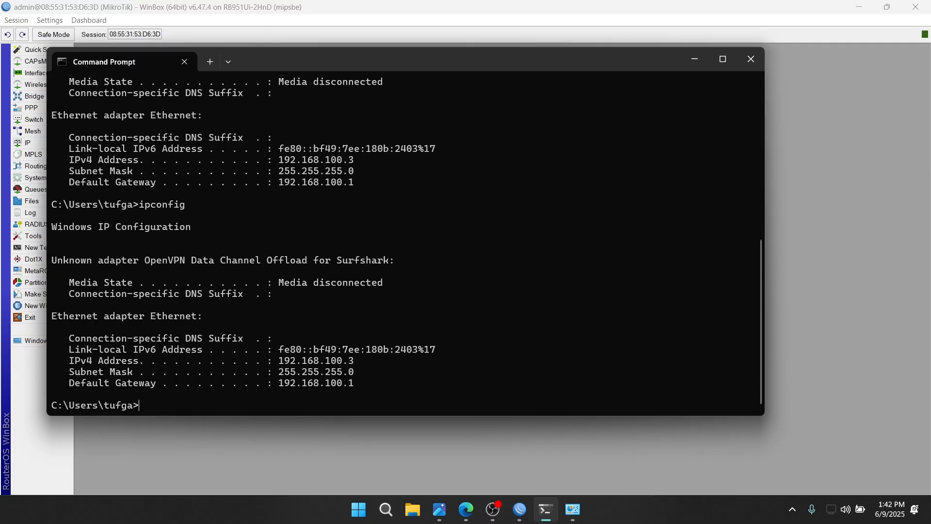
Check the topology diagram and open the Internet Protocol Version 4 properties of the PC's Ethernet adapter.
{"action": "left_click", "coordinate": [439, 509]}
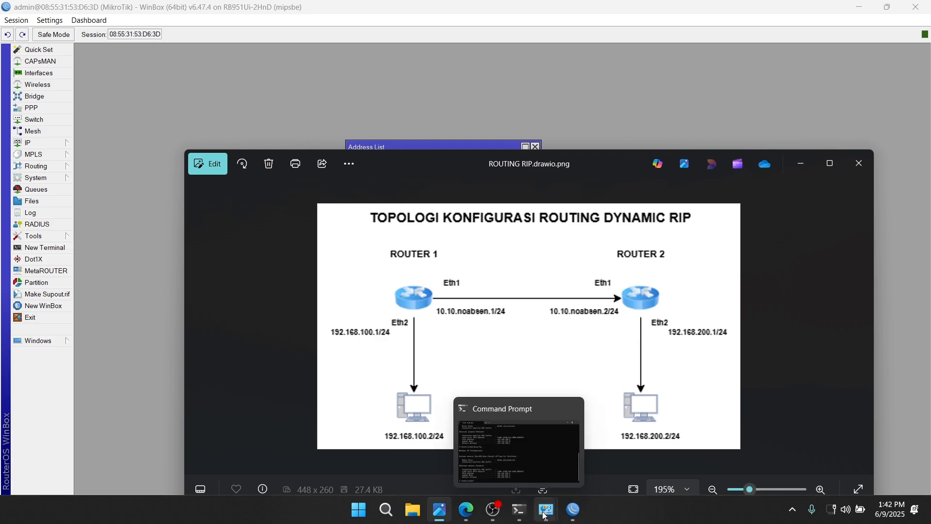
{"action": "mouse_move", "coordinate": [547, 506]}
{"action": "left_click", "coordinate": [610, 446]}
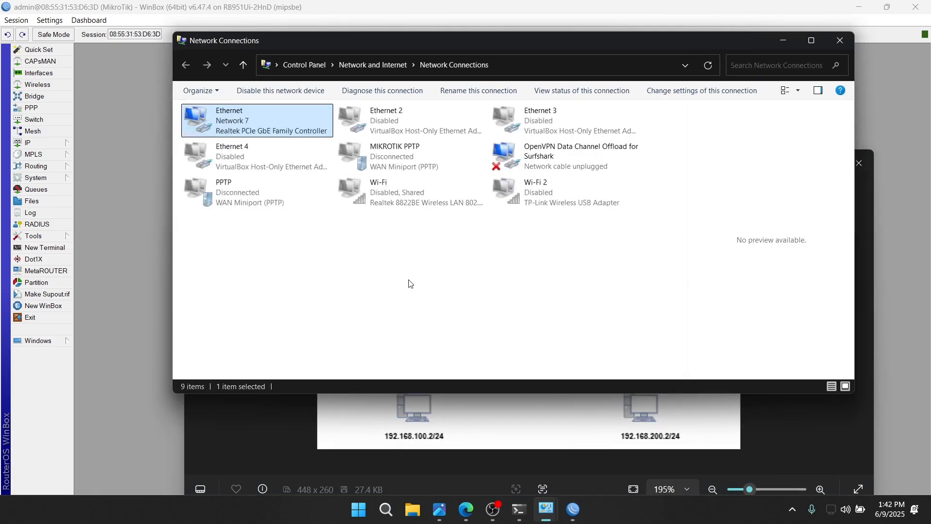
{"action": "right_click", "coordinate": [270, 121]}
{"action": "left_click", "coordinate": [318, 240]}
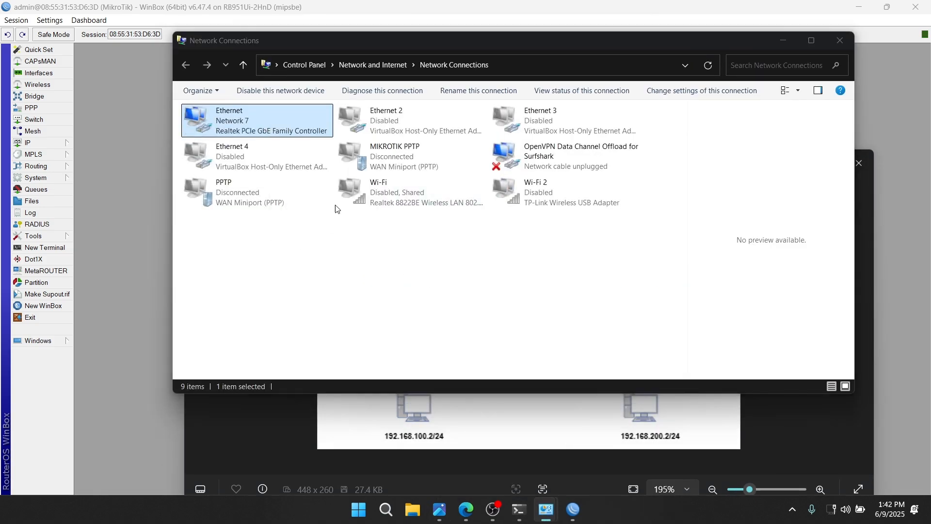
{"action": "left_click", "coordinate": [262, 240]}
{"action": "left_click", "coordinate": [347, 287]}
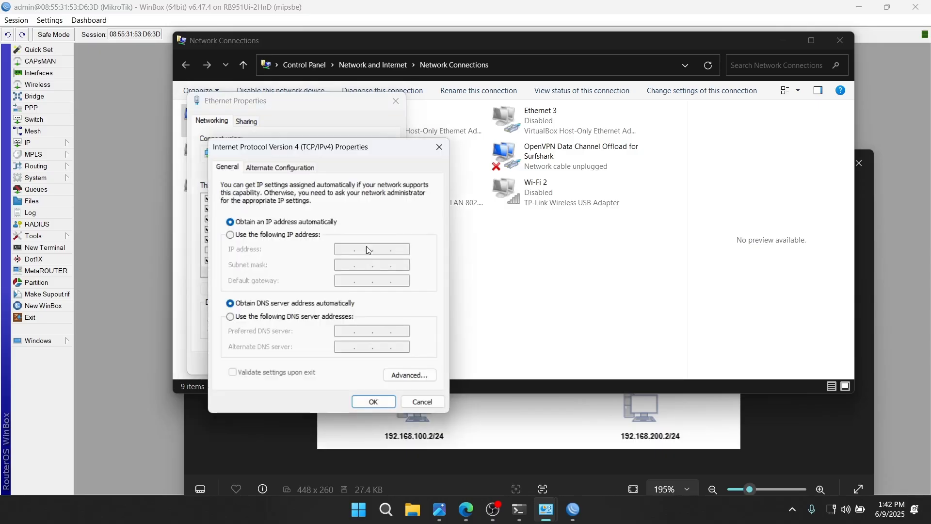
Assign the Ethernet adapter static IP 192.168.100.2, mask 255.255.255.0 and its default gateway, and minimize Network Connections.
{"action": "left_click", "coordinate": [306, 235]}
{"action": "type", "text": "19"}
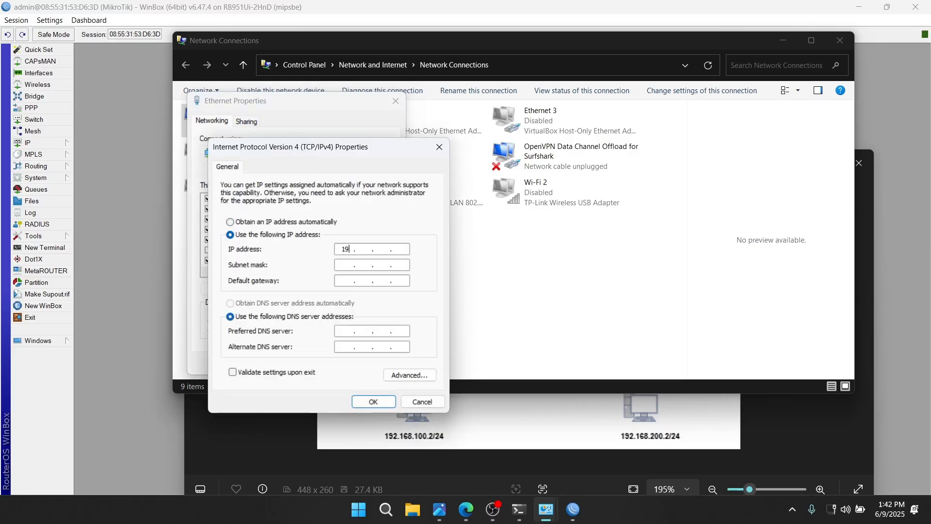
{"action": "type", "text": "2 . 168 . 100 . 2"}
{"action": "key", "text": "Tab"}
{"action": "type", "text": "2552552550"}
{"action": "key", "text": "Tab"}
{"action": "type", "text": "19216"}
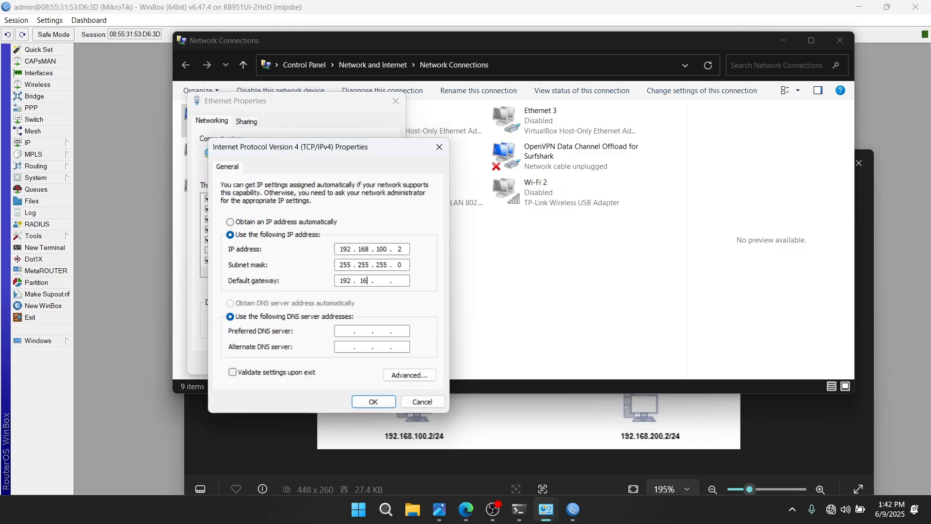
{"action": "type", "text": "8"}
{"action": "type", "text": "10"}
{"action": "type", "text": "00"}
{"action": "left_click", "coordinate": [369, 403]}
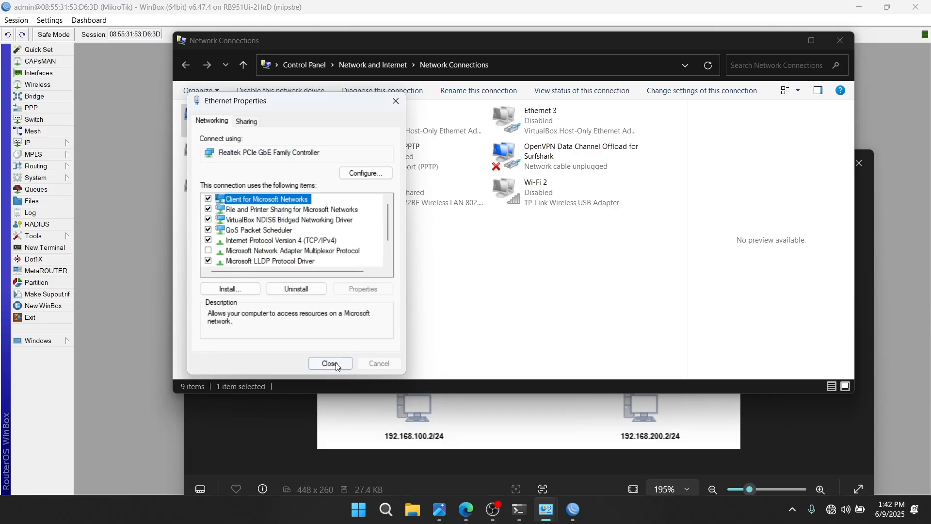
{"action": "key", "text": "Return"}
{"action": "left_click", "coordinate": [784, 41]}
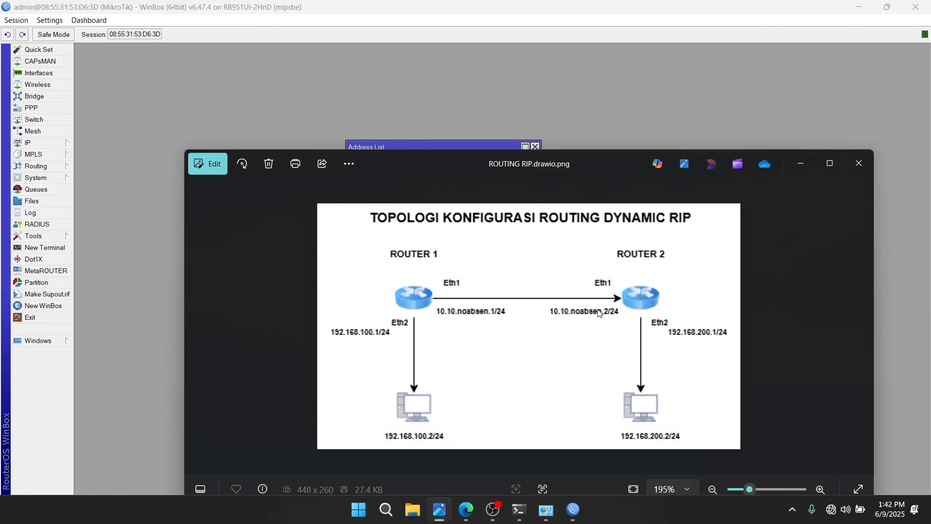
Minimize the topology image and rerun ipconfig in Command Prompt to check the Ethernet adapter's IPv4 address.
{"action": "left_click", "coordinate": [799, 162]}
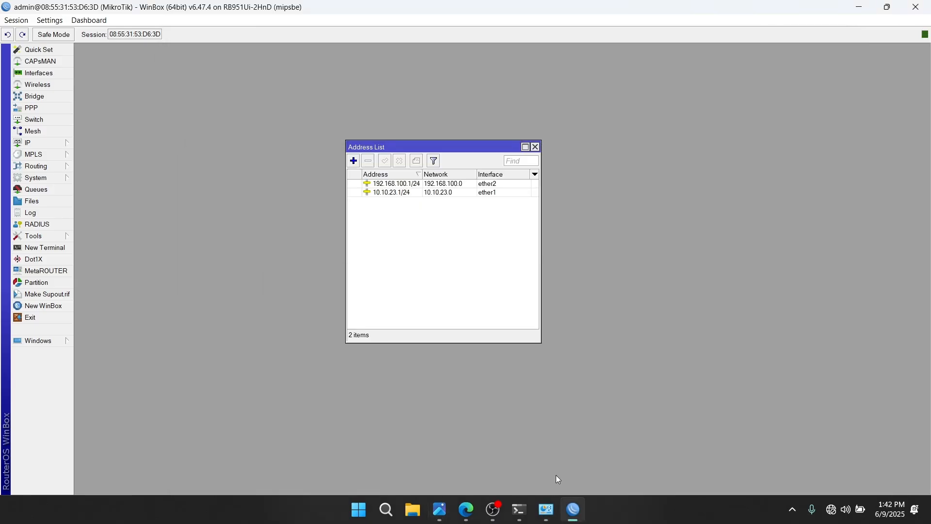
{"action": "left_click", "coordinate": [519, 509]}
{"action": "key", "text": "Up"}
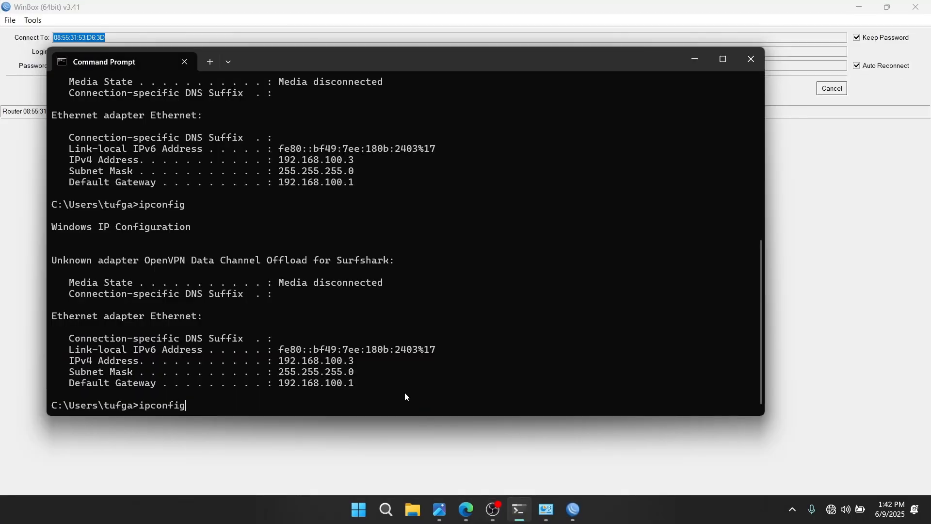
{"action": "key", "text": "Return"}
{"action": "left_click_drag", "start_coordinate": [360, 367], "coordinate": [281, 361]}
Open a new WinBox window, refresh the neighbor list, and connect to the RB750r2 router at B8:69:F4:C8:21:17 as admin.
{"action": "left_click", "coordinate": [439, 509]}
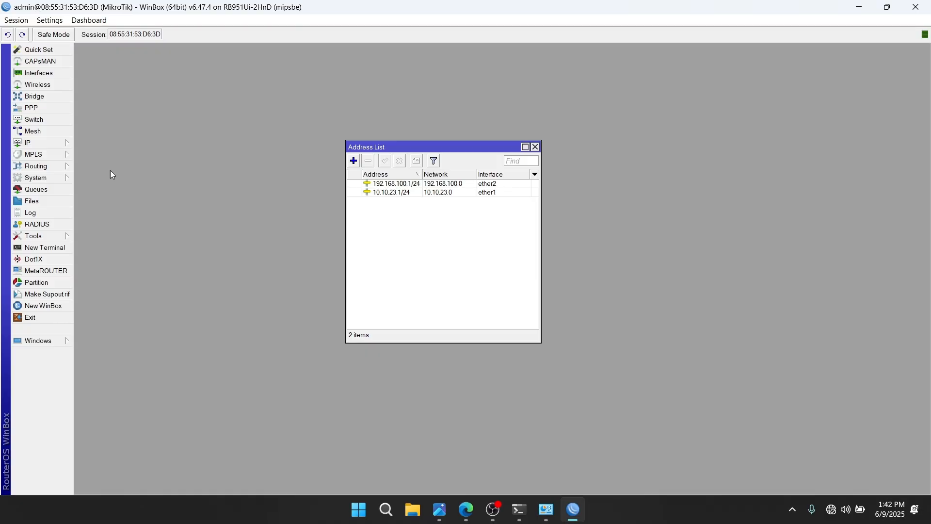
{"action": "left_click", "coordinate": [21, 305]}
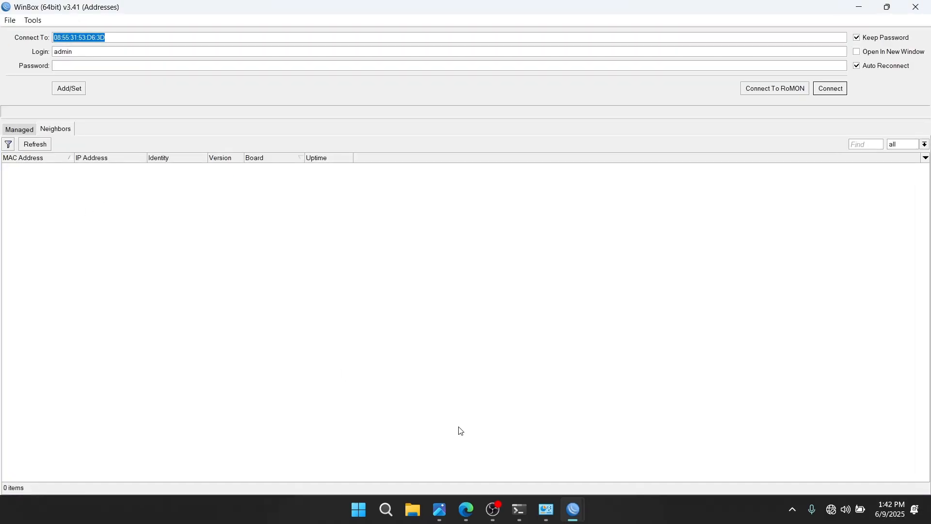
{"action": "left_click", "coordinate": [439, 509]}
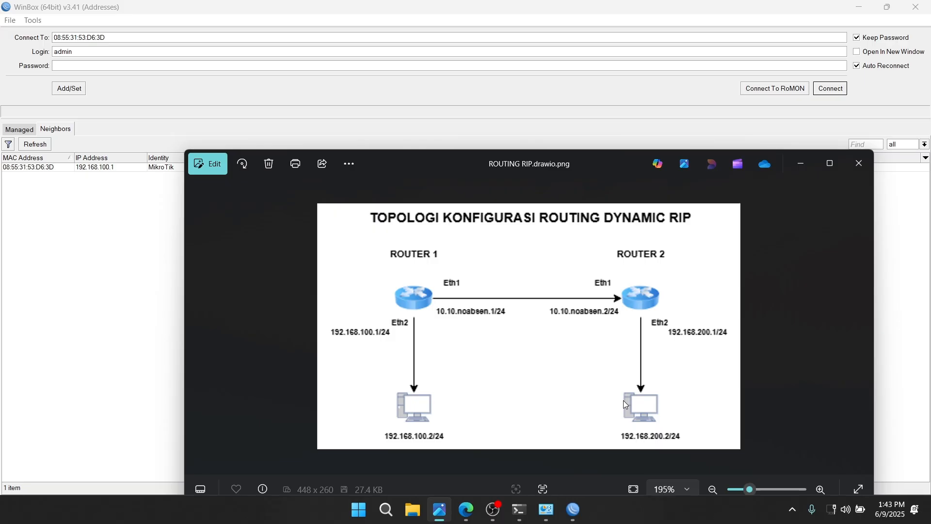
{"action": "left_click", "coordinate": [149, 273]}
{"action": "left_click", "coordinate": [30, 146]}
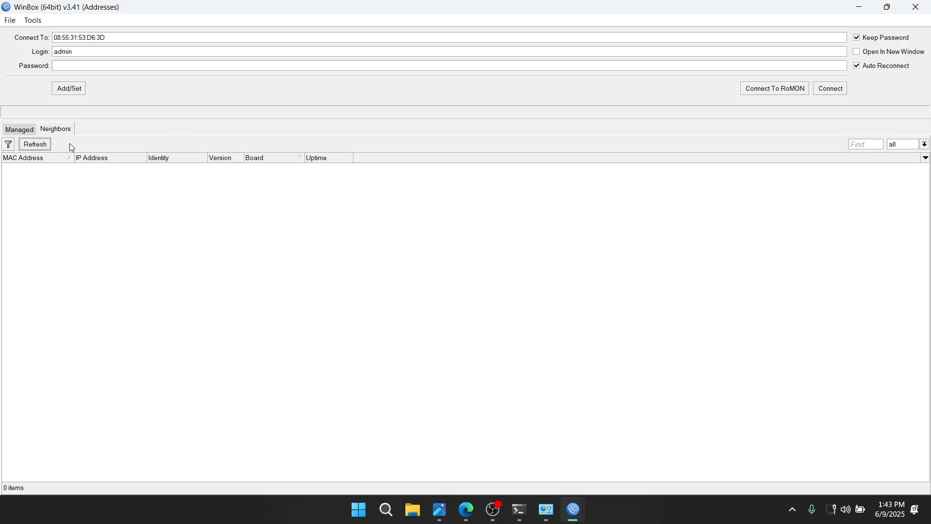
{"action": "left_click", "coordinate": [845, 90]}
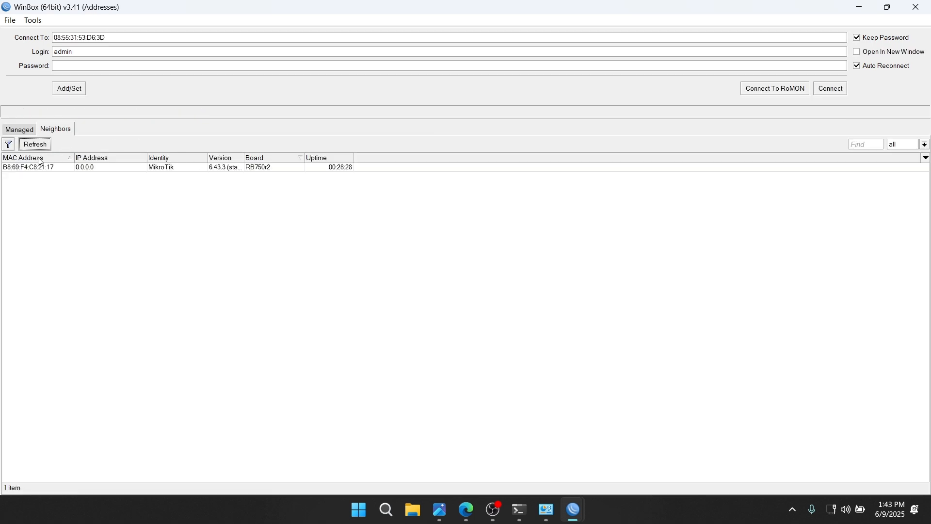
{"action": "left_click", "coordinate": [22, 168]}
{"action": "left_click", "coordinate": [824, 90]}
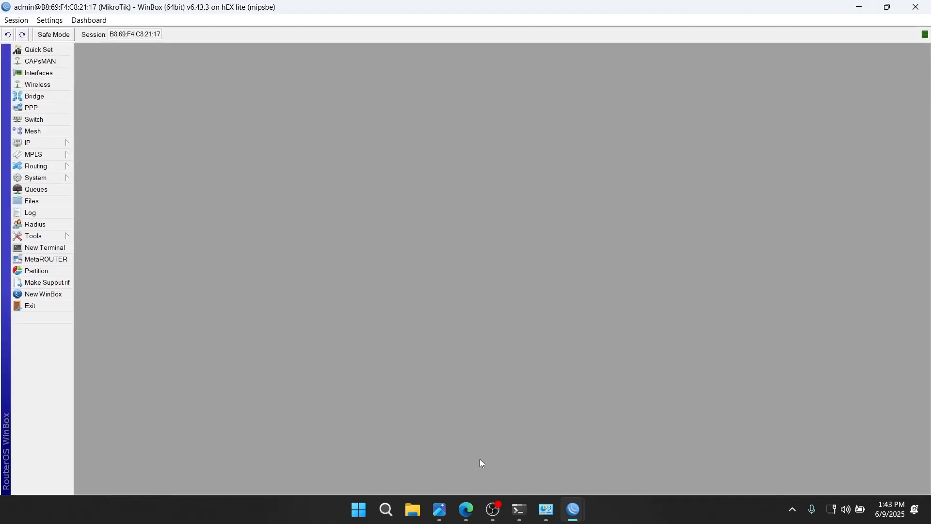
Add the address 10.10.23.2/24 on interface ether1 of Router 2, following the topology diagram.
{"action": "left_click", "coordinate": [441, 509]}
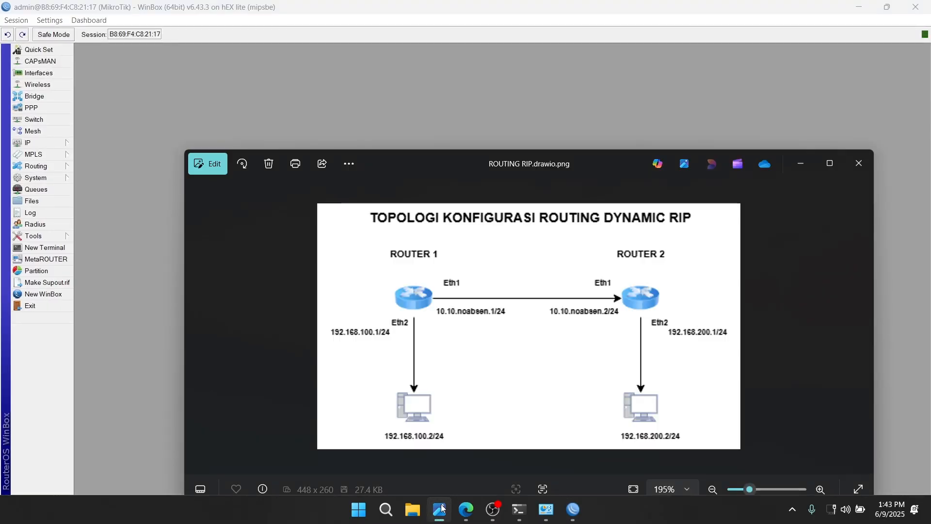
{"action": "left_click", "coordinate": [58, 142]}
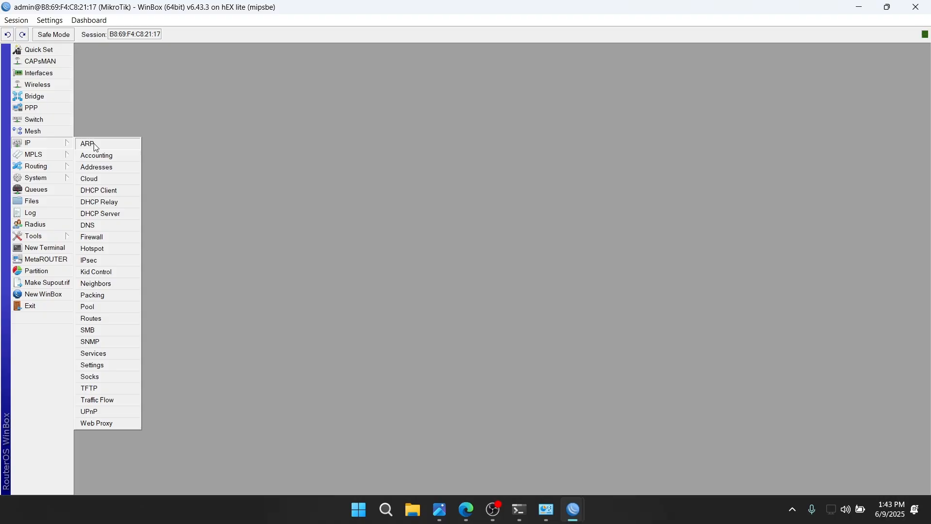
{"action": "left_click", "coordinate": [95, 171]}
{"action": "left_click", "coordinate": [363, 232]}
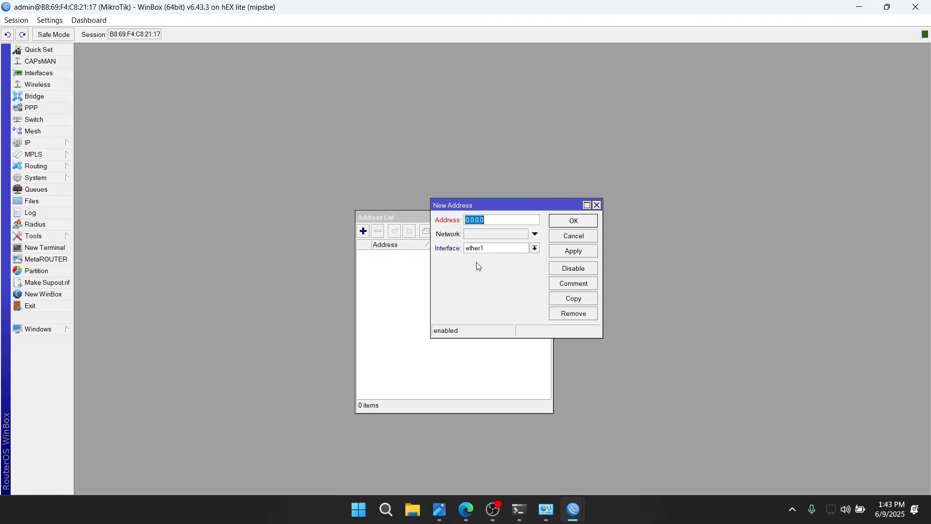
{"action": "left_click", "coordinate": [440, 510]}
{"action": "left_click", "coordinate": [440, 510]}
{"action": "type", "text": "1"}
{"action": "left_click", "coordinate": [440, 510]}
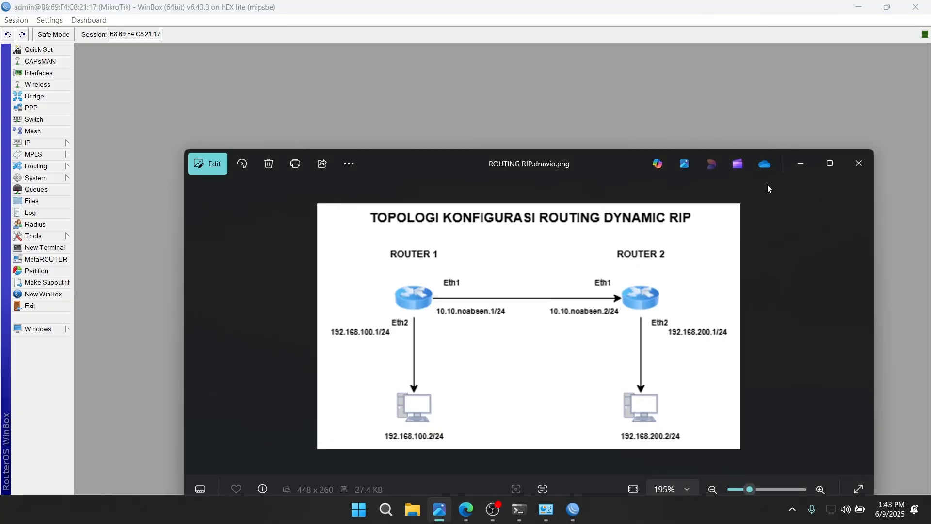
{"action": "left_click", "coordinate": [801, 163]}
{"action": "left_click", "coordinate": [576, 256]}
{"action": "left_click", "coordinate": [562, 222]}
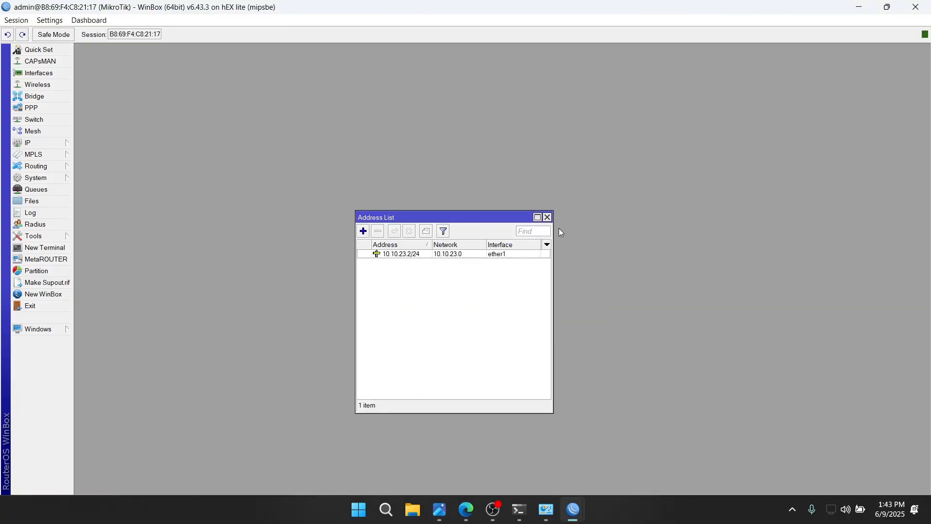
Add the address 192.168.200.1/24 on interface ether2 of Router 2, following the topology diagram.
{"action": "left_click", "coordinate": [426, 505]}
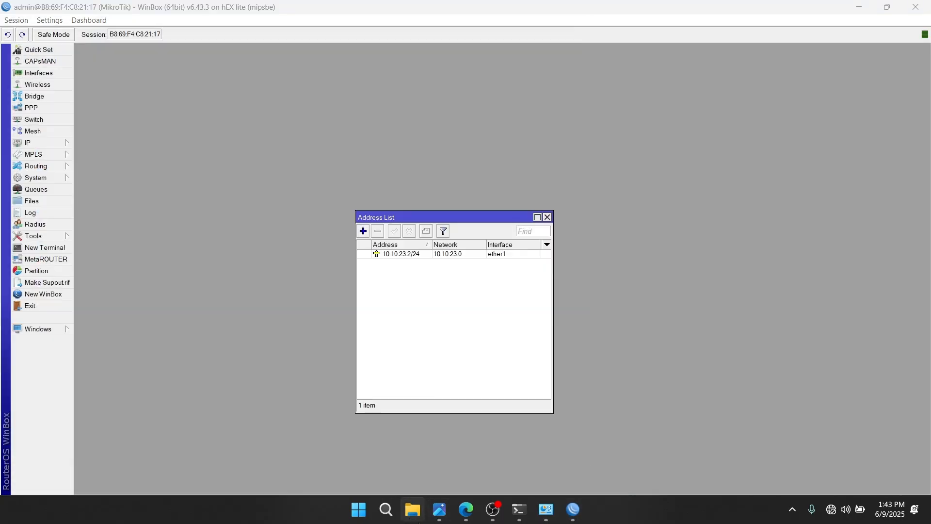
{"action": "left_click", "coordinate": [439, 509]}
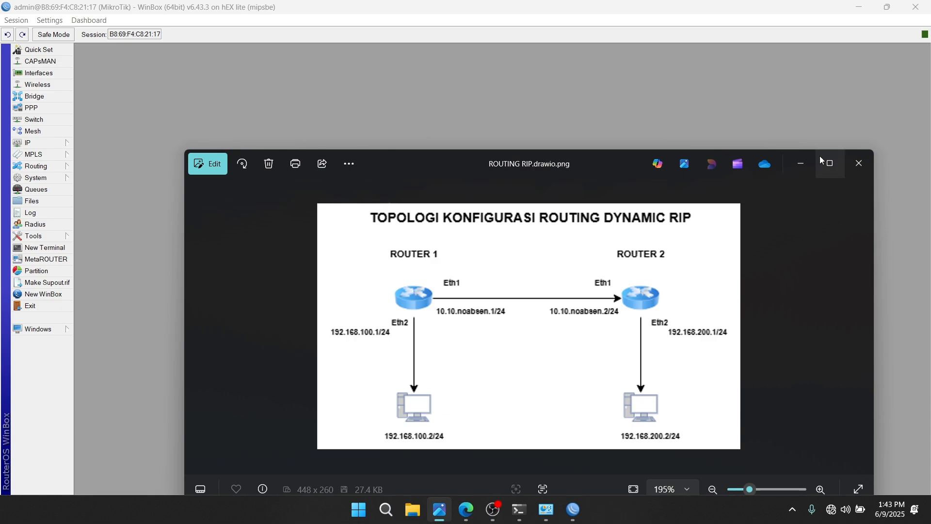
{"action": "left_click", "coordinate": [801, 163]}
{"action": "left_click", "coordinate": [363, 230]}
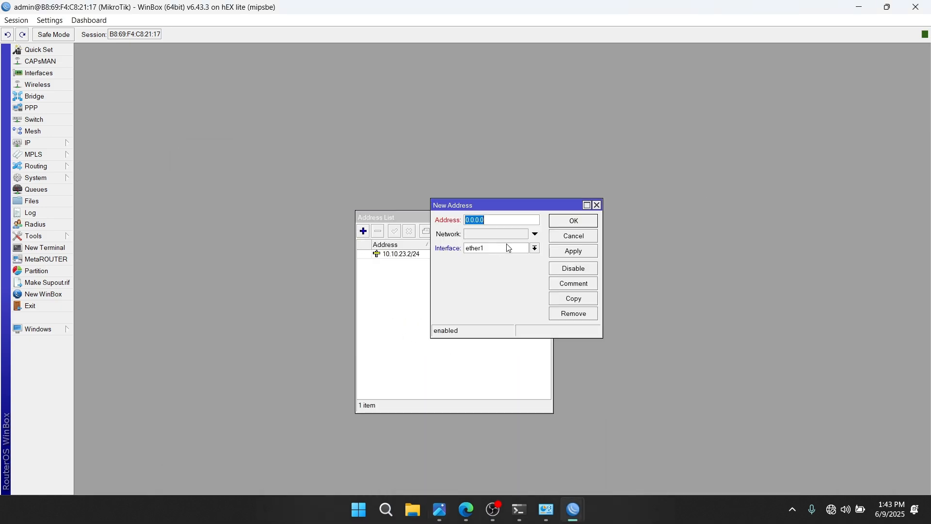
{"action": "type", "text": "192.168.200.1/24"}
{"action": "left_click", "coordinate": [535, 248]}
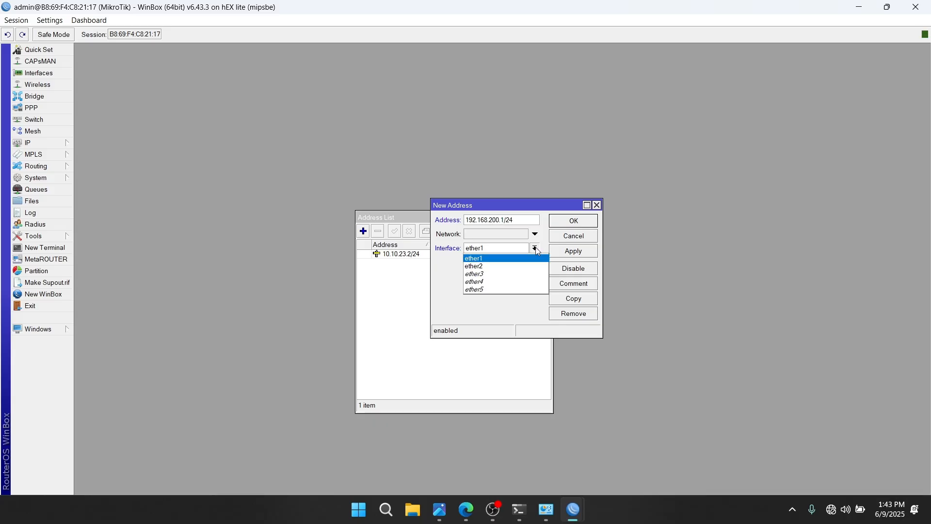
{"action": "left_click", "coordinate": [533, 257]}
{"action": "left_click", "coordinate": [562, 252]}
{"action": "left_click", "coordinate": [572, 221]}
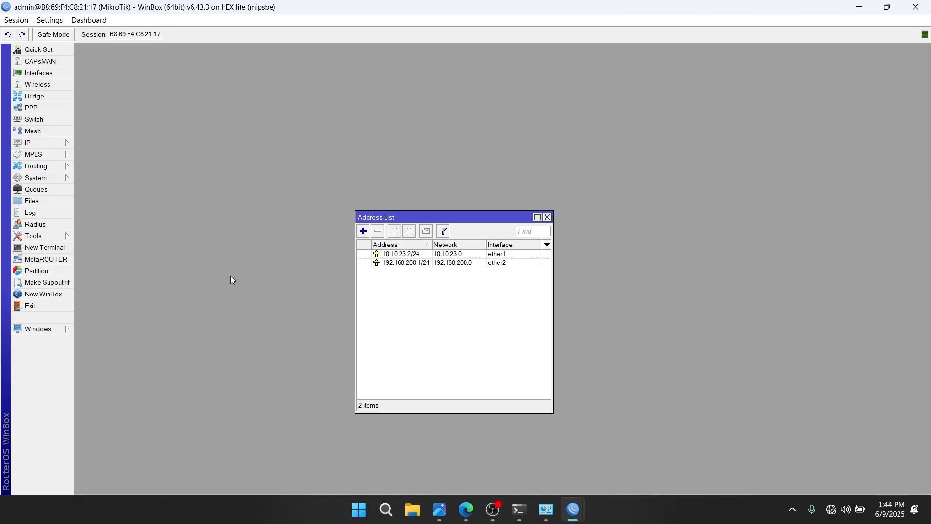
Start DHCP Setup on ether2 with address space 192.168.200.0/24 and gateway 192.168.200.1.
{"action": "left_click", "coordinate": [35, 142]}
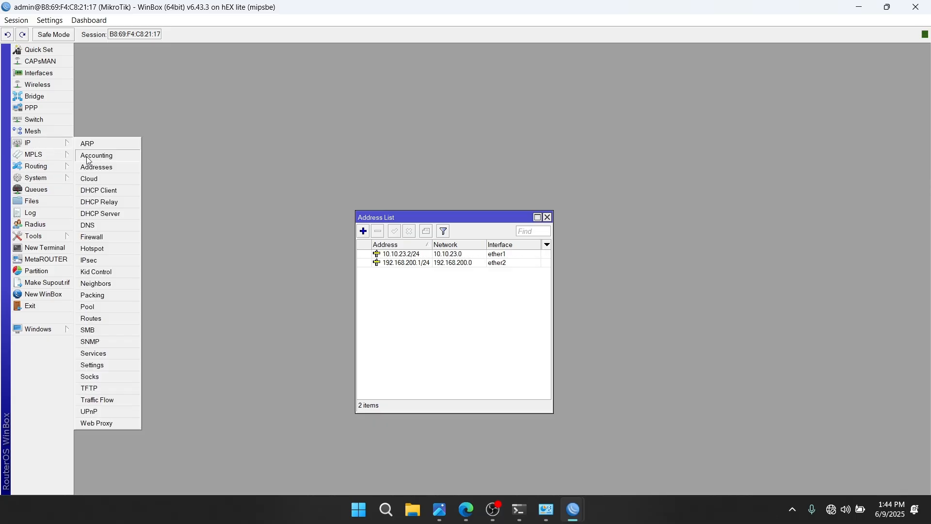
{"action": "left_click", "coordinate": [105, 215]}
{"action": "left_click", "coordinate": [407, 197]}
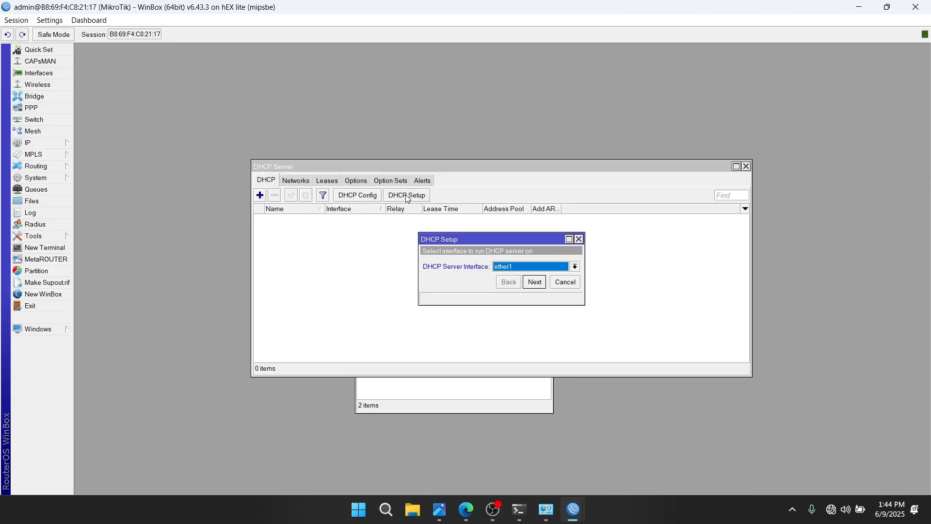
{"action": "left_click", "coordinate": [535, 265]}
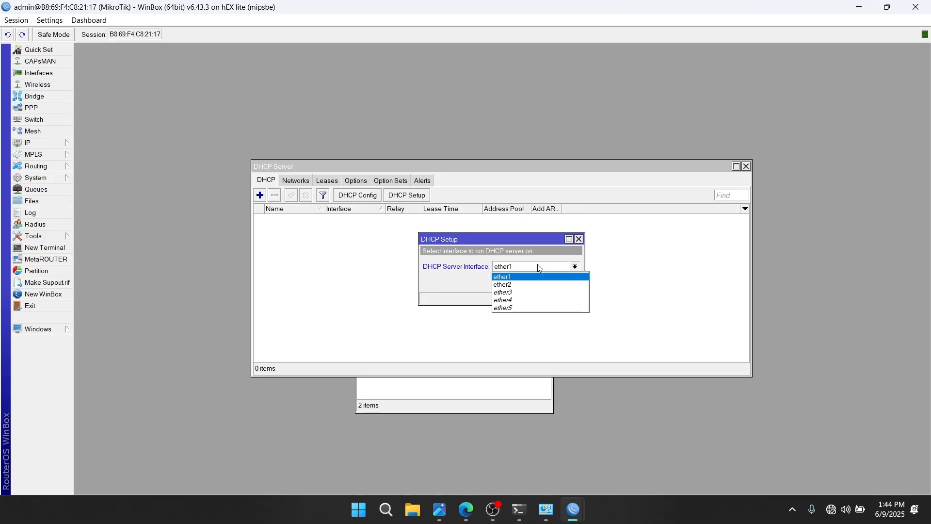
{"action": "left_click", "coordinate": [532, 285]}
{"action": "left_click", "coordinate": [533, 282]}
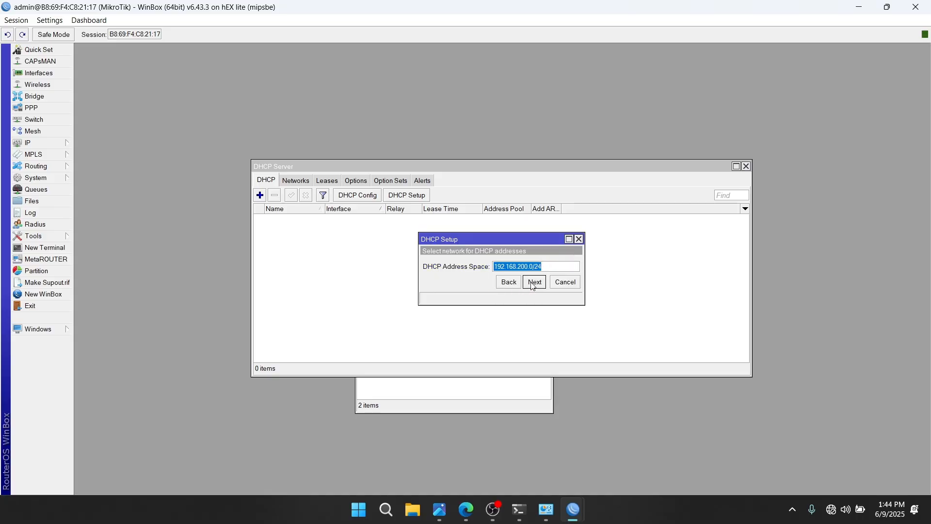
{"action": "left_click", "coordinate": [533, 282]}
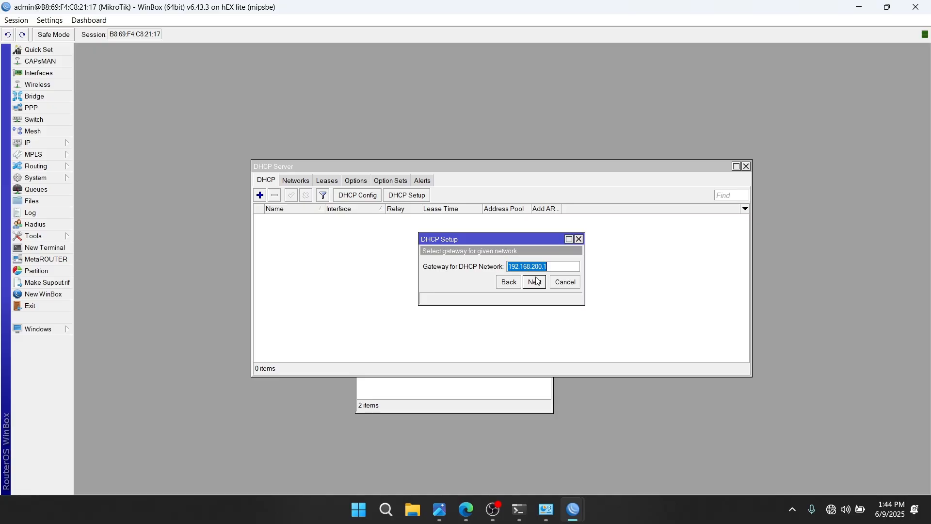
{"action": "left_click", "coordinate": [536, 281]}
Change the end of the DHCP pool starting at 192.168.200.2, complete the setup with the remaining defaults, and close the DHCP Server window.
{"action": "left_click", "coordinate": [524, 267]}
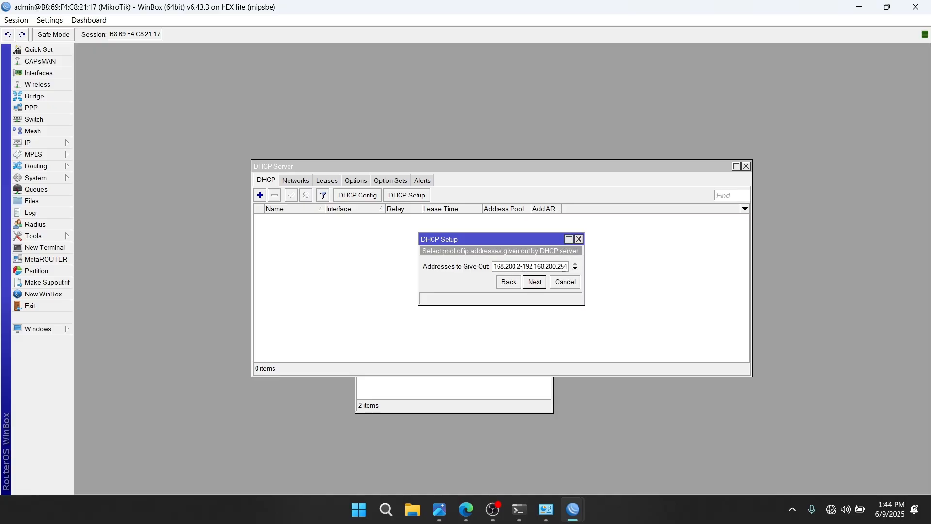
{"action": "left_click_drag", "start_coordinate": [568, 267], "coordinate": [561, 267]}
{"action": "type", "text": "1"}
{"action": "left_click", "coordinate": [535, 282]}
{"action": "left_click", "coordinate": [535, 282]}
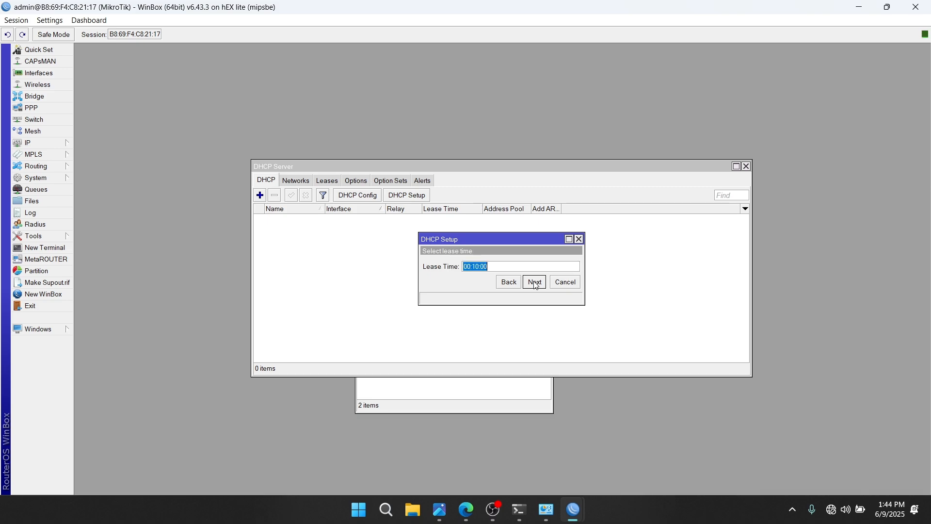
{"action": "left_click", "coordinate": [535, 282]}
{"action": "left_click", "coordinate": [508, 264]}
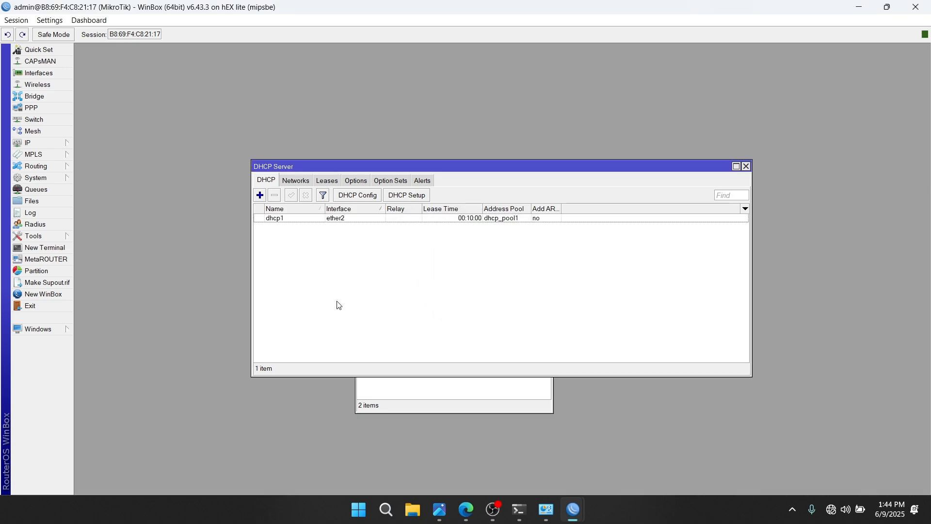
{"action": "left_click", "coordinate": [747, 166]}
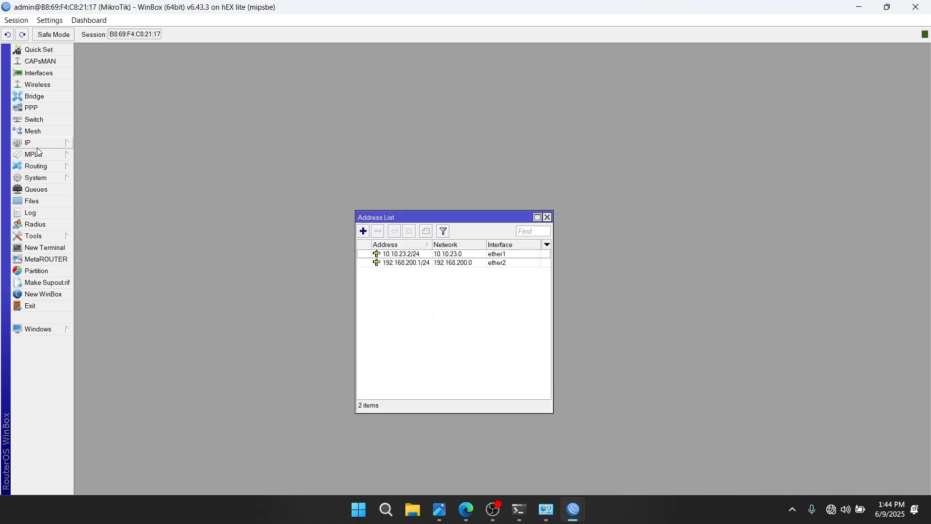
Open the RIP routing configuration on Router 2 and place its window clear of the Address List.
{"action": "left_click", "coordinate": [38, 166]}
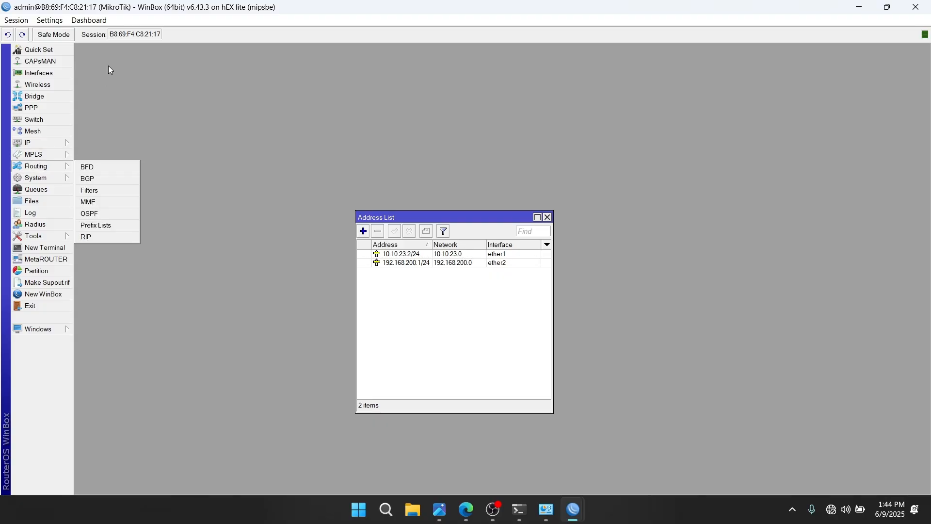
{"action": "left_click", "coordinate": [103, 237]}
{"action": "left_click_drag", "start_coordinate": [413, 166], "coordinate": [532, 88]}
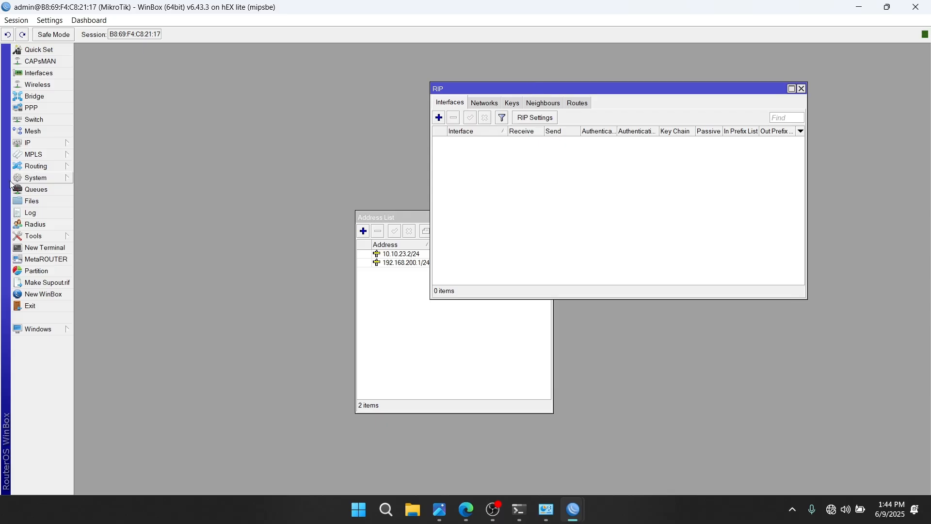
Open the Route List of Router 2 below the RIP window and examine the flags of the ether1 and ether2 routes.
{"action": "left_click", "coordinate": [48, 142]}
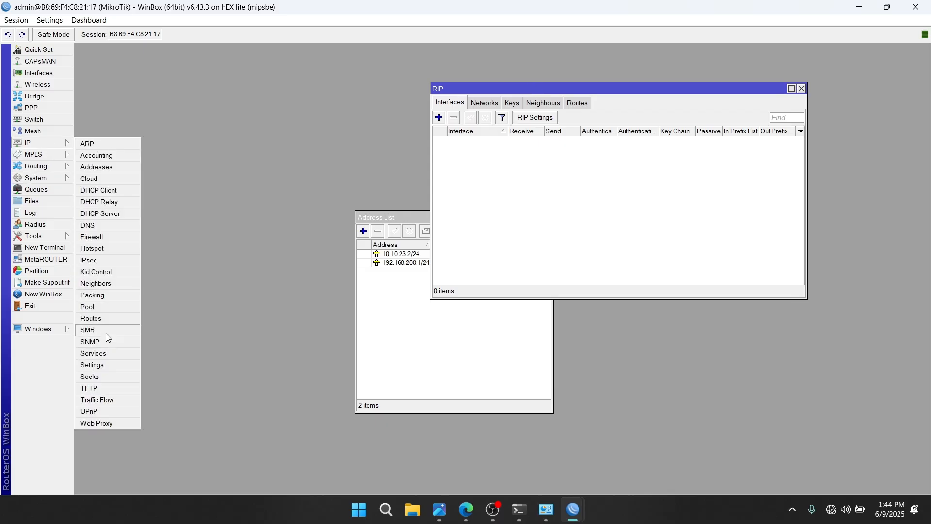
{"action": "left_click", "coordinate": [94, 318]}
{"action": "left_click_drag", "start_coordinate": [357, 146], "coordinate": [469, 334]}
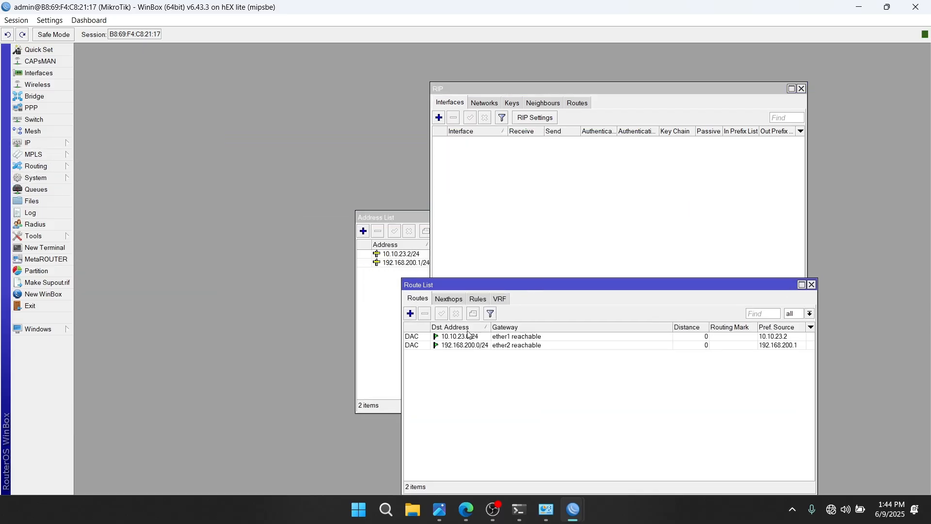
{"action": "left_click", "coordinate": [411, 337]}
{"action": "left_click", "coordinate": [413, 345]}
{"action": "left_click", "coordinate": [415, 338]}
{"action": "left_click", "coordinate": [417, 356]}
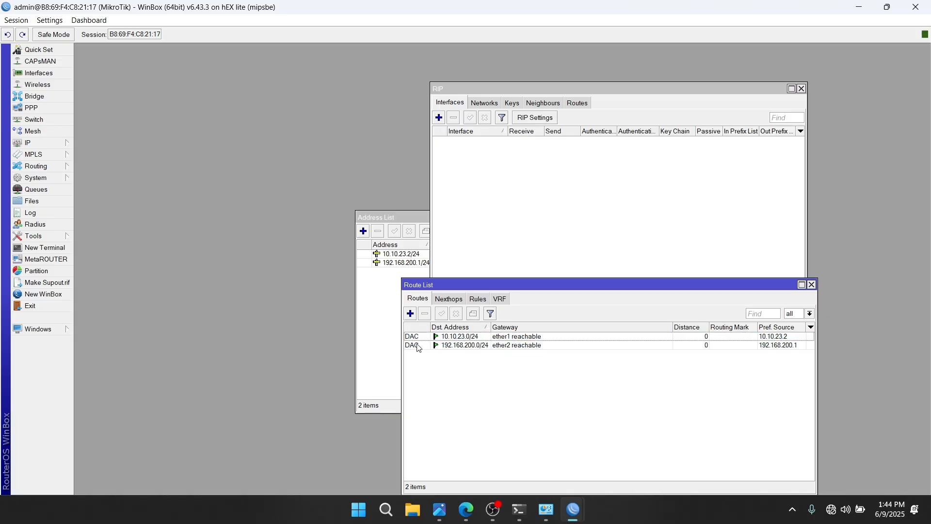
{"action": "left_click", "coordinate": [416, 339]}
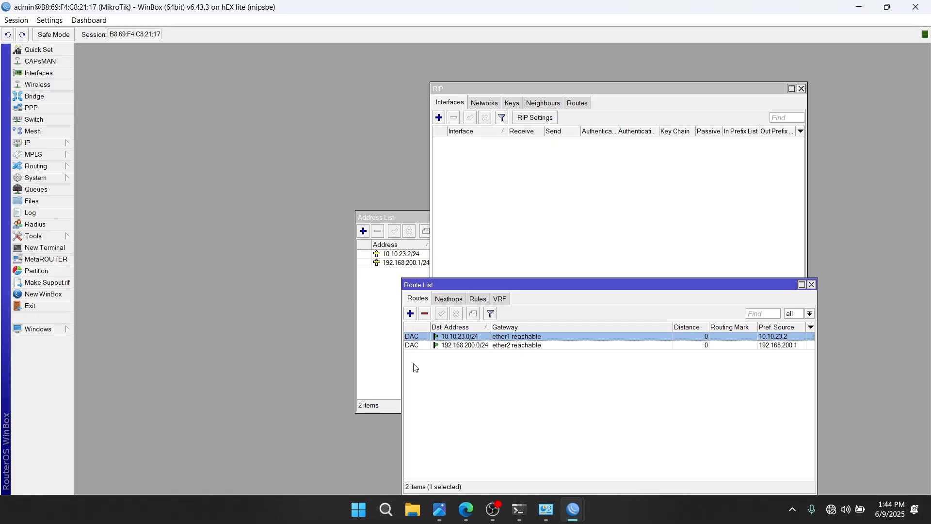
{"action": "left_click", "coordinate": [460, 372]}
Add a RIP interface entry on Router 2 for all interfaces, keeping receive v1-2, send v2 and no authentication.
{"action": "left_click", "coordinate": [439, 118]}
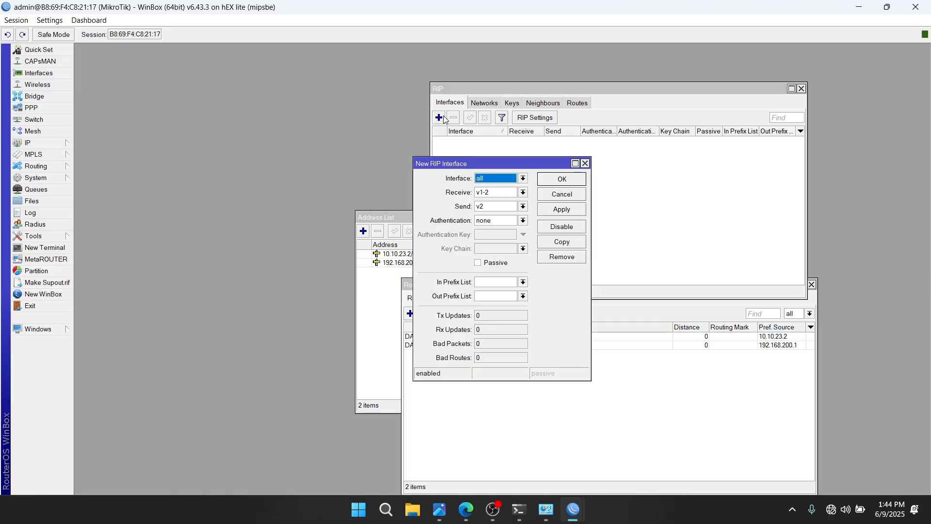
{"action": "left_click", "coordinate": [553, 208]}
{"action": "left_click", "coordinate": [557, 179]}
Add the network 10.10.23.0/24 to the RIP networks of Router 2.
{"action": "left_click", "coordinate": [482, 103]}
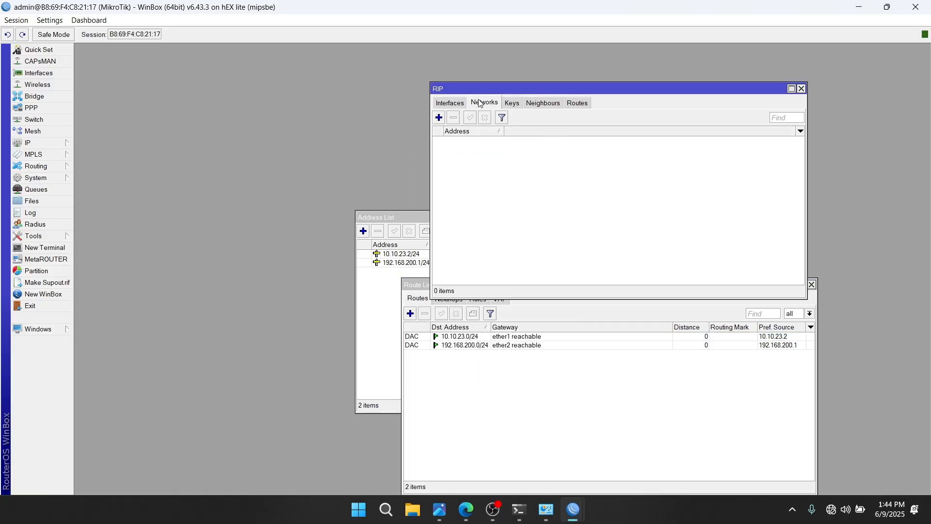
{"action": "left_click", "coordinate": [439, 118]}
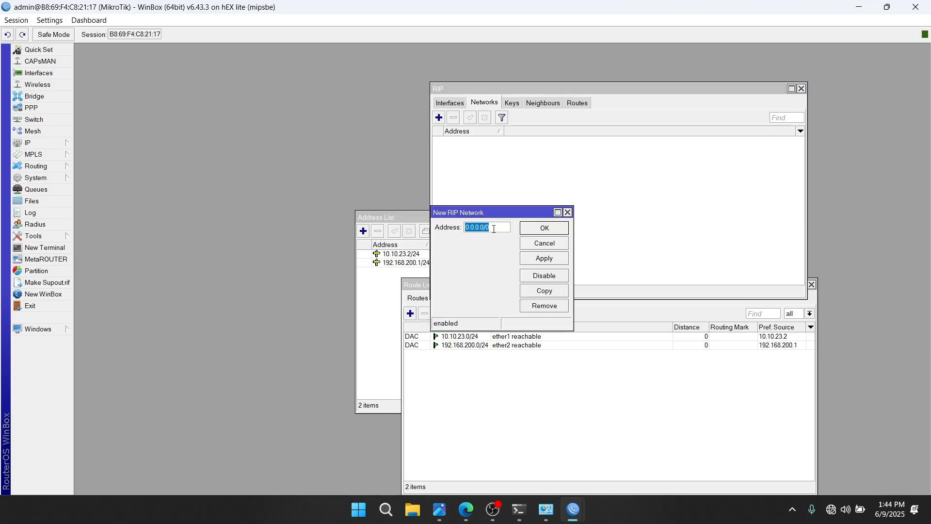
{"action": "type", "text": "10.10.23."}
{"action": "left_click", "coordinate": [548, 260]}
{"action": "left_click", "coordinate": [554, 228]}
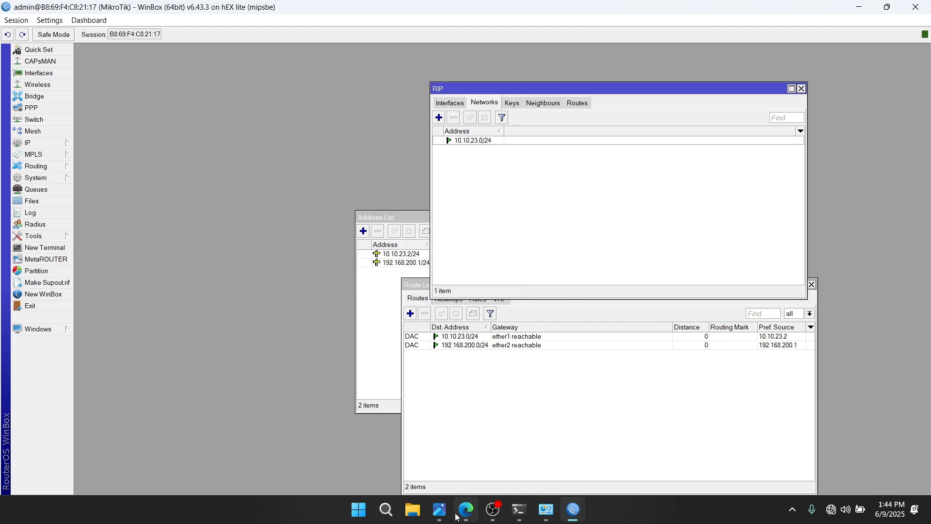
Consult the topology diagram and add Router 2's LAN network 192.168.200.0/24 to its RIP networks.
{"action": "left_click", "coordinate": [439, 510]}
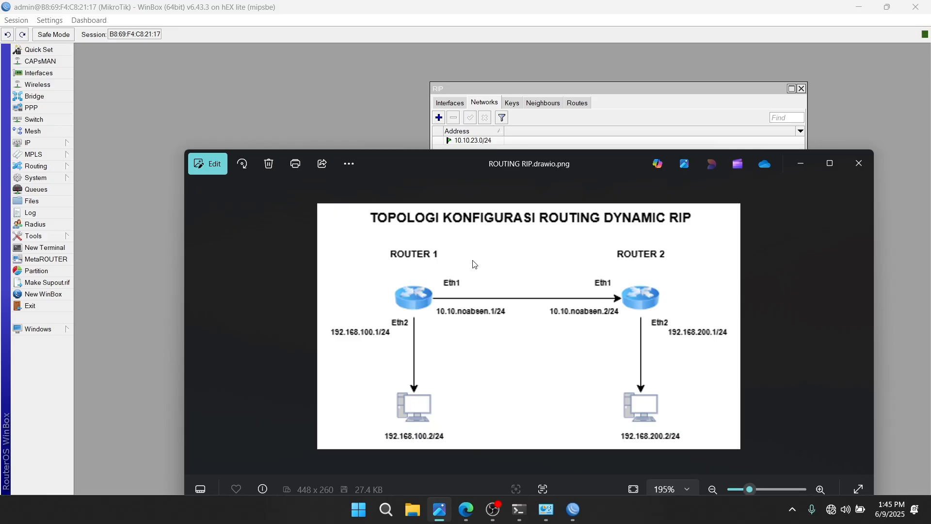
{"action": "left_click", "coordinate": [802, 172]}
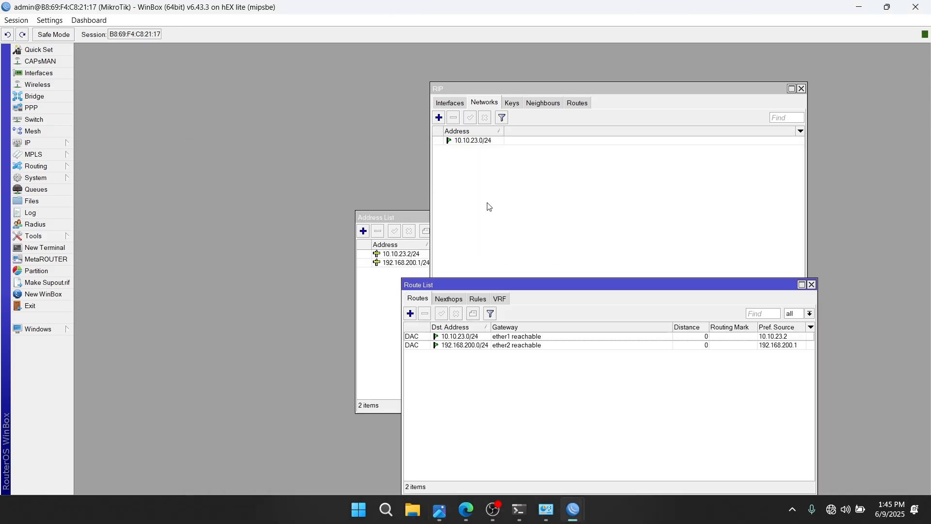
{"action": "left_click", "coordinate": [465, 167]}
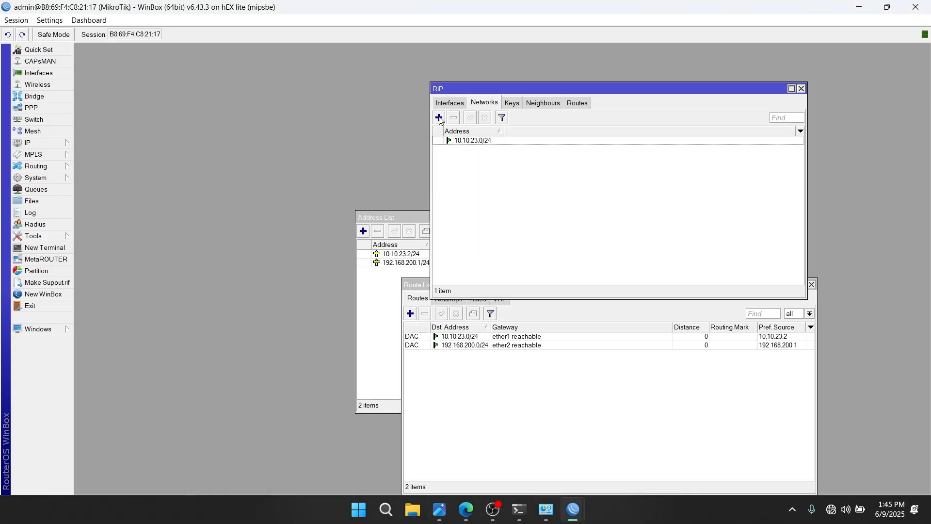
{"action": "left_click_drag", "start_coordinate": [584, 92], "coordinate": [458, 107]}
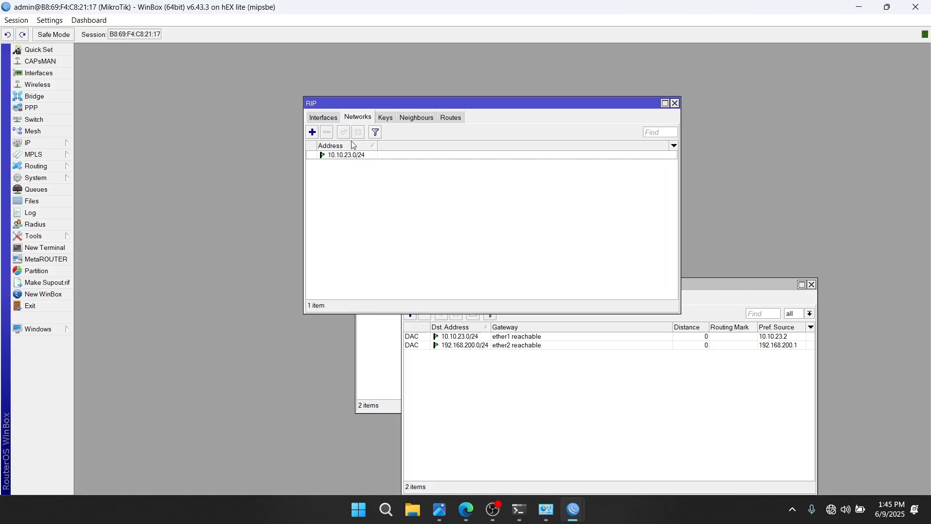
{"action": "left_click", "coordinate": [312, 133]}
{"action": "type", "text": "192.168.200"}
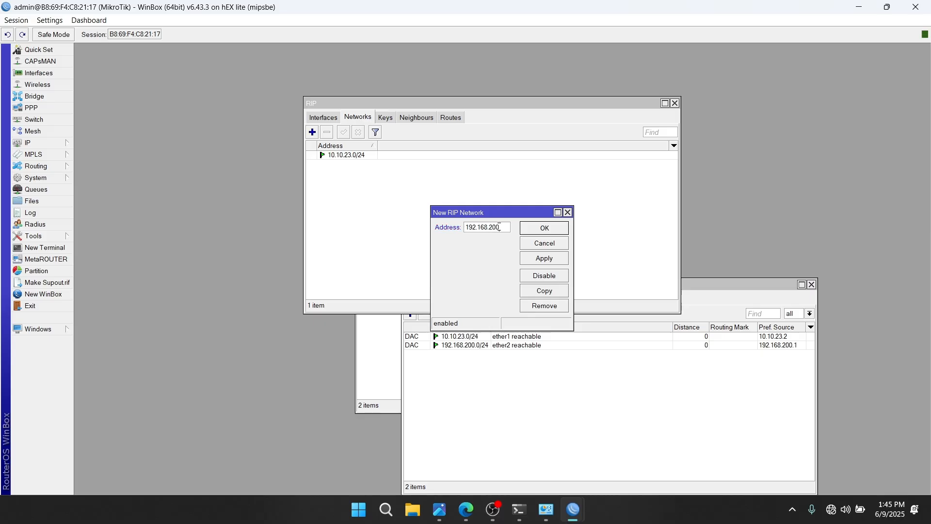
{"action": "type", "text": "4"}
{"action": "left_click", "coordinate": [545, 258]}
{"action": "left_click", "coordinate": [545, 228]}
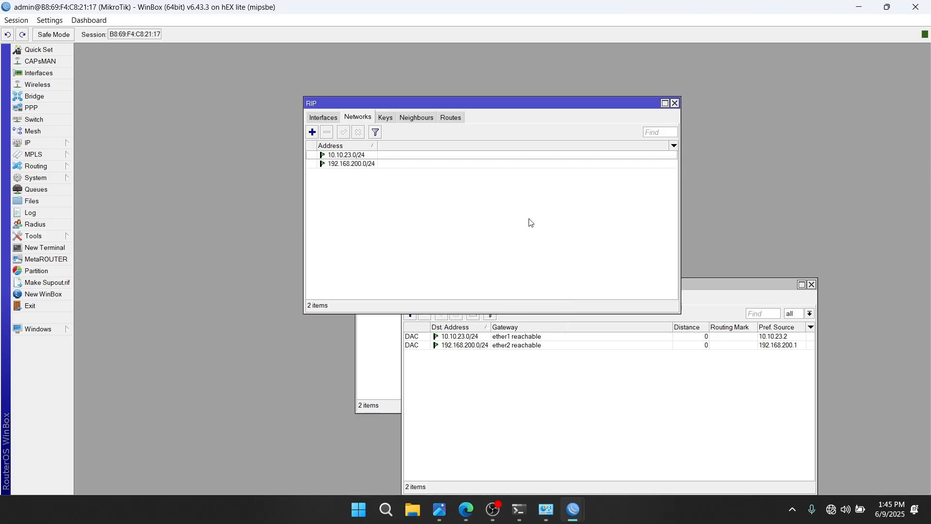
Close and reopen the Route List of Router 2 to check its routes after adding the RIP networks.
{"action": "left_click", "coordinate": [449, 370]}
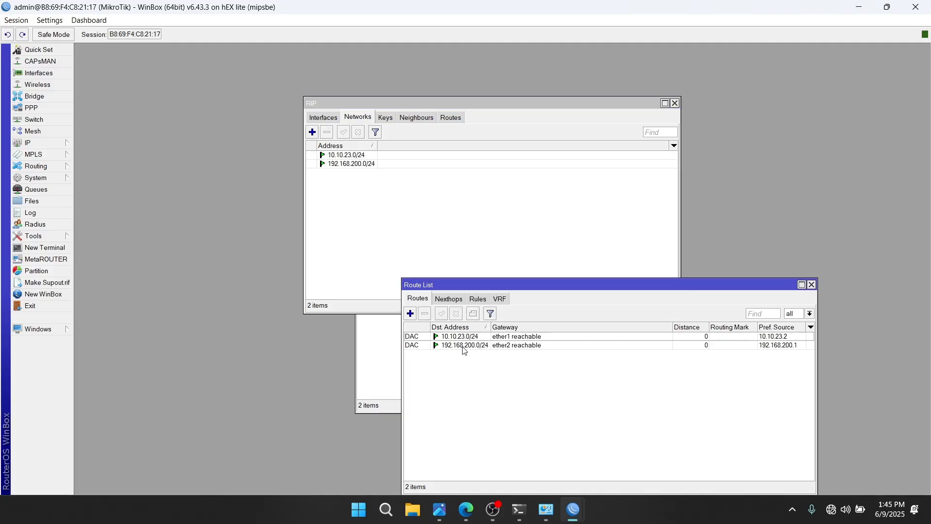
{"action": "left_click", "coordinate": [812, 284]}
{"action": "left_click", "coordinate": [39, 142]}
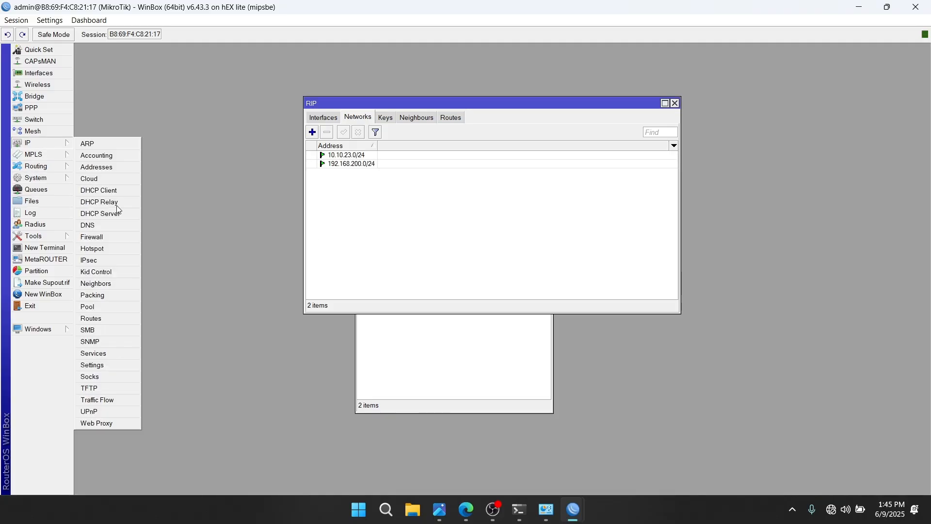
{"action": "left_click", "coordinate": [114, 320]}
{"action": "left_click_drag", "start_coordinate": [468, 285], "coordinate": [378, 206]}
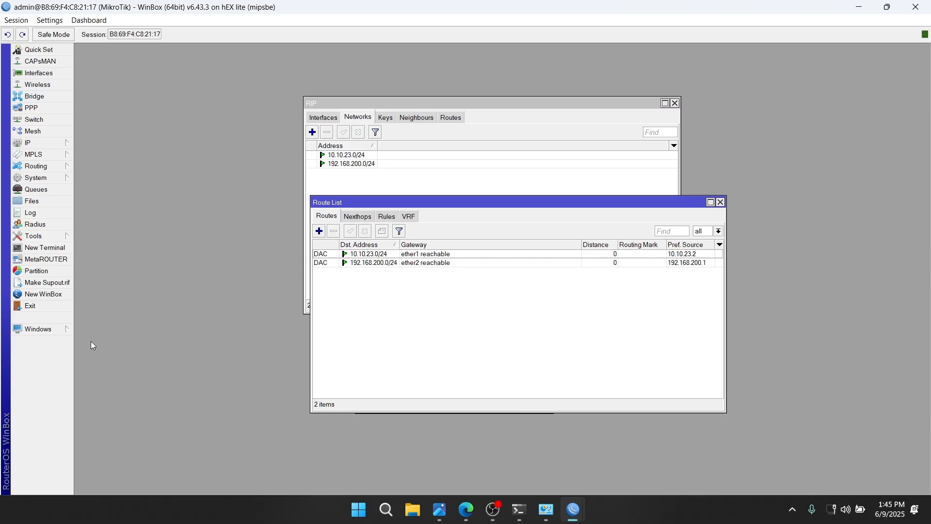
Start a new WinBox session and connect to Router 1, the RB951Ui-2HnD neighbor at 192.168.100.1, after consulting the topology diagram.
{"action": "left_click", "coordinate": [44, 294]}
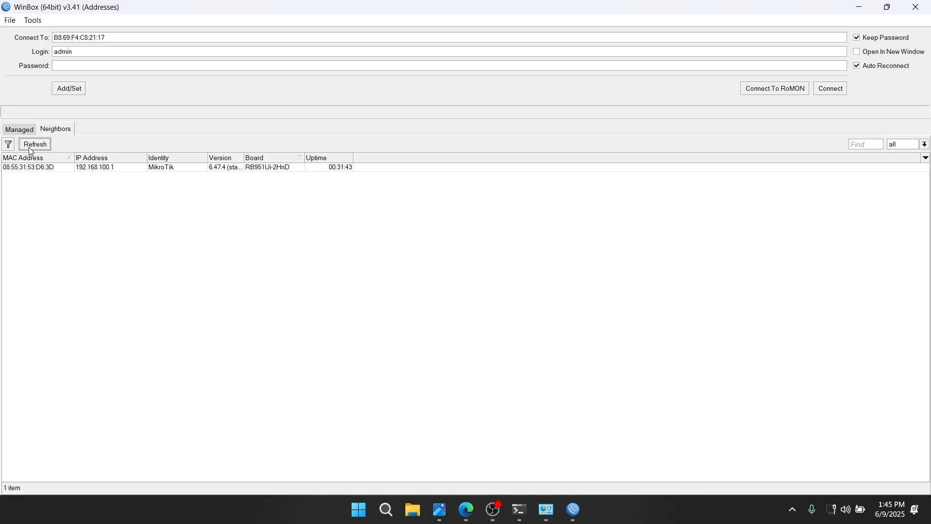
{"action": "left_click", "coordinate": [439, 509]}
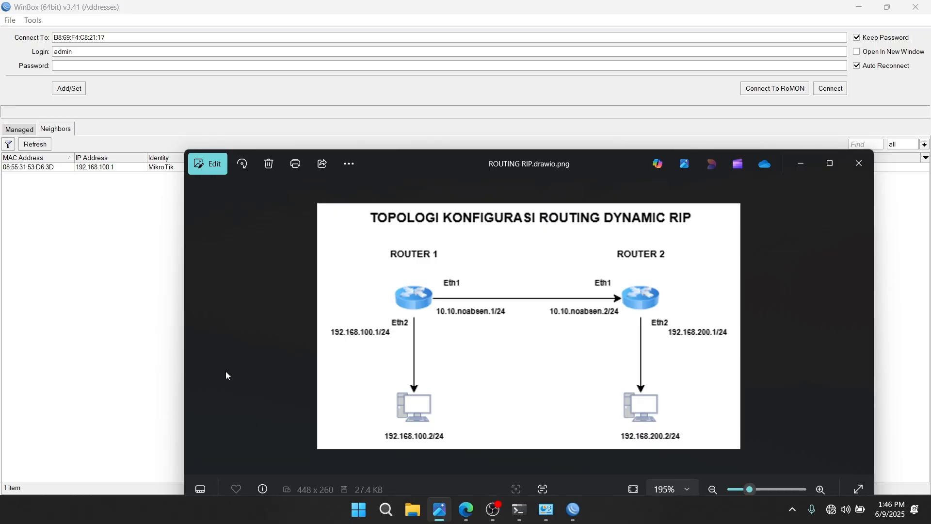
{"action": "left_click", "coordinate": [42, 168]}
{"action": "left_click", "coordinate": [830, 89]}
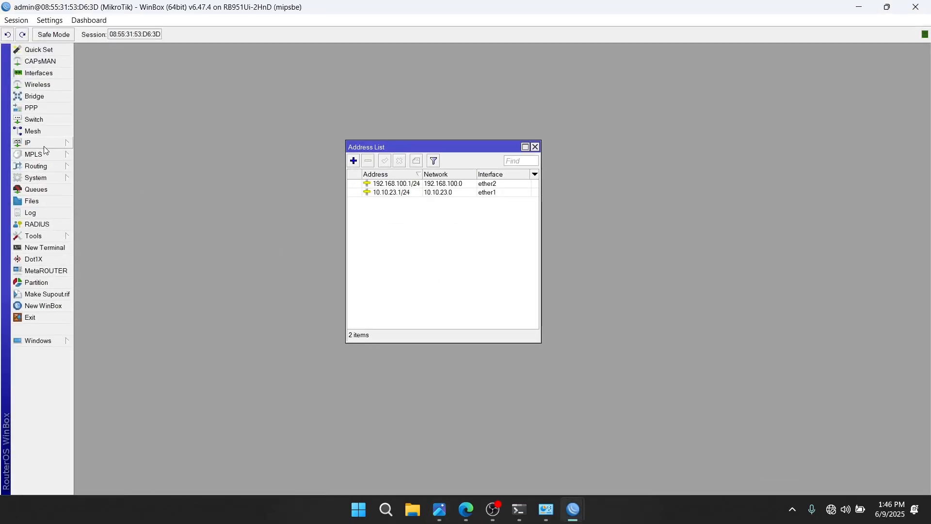
Open the RIP configuration on Router 1 and add an interface entry for all interfaces with the default settings.
{"action": "left_click", "coordinate": [56, 167]}
{"action": "left_click", "coordinate": [106, 238]}
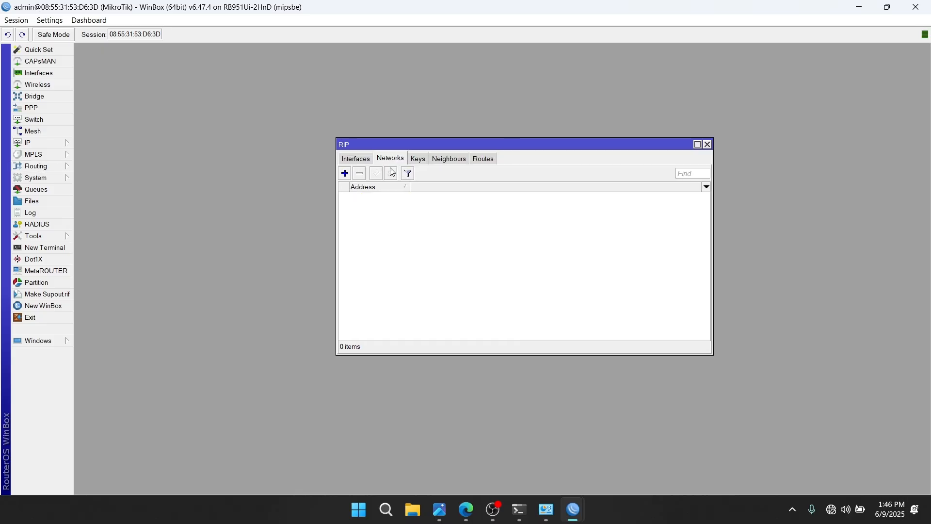
{"action": "left_click", "coordinate": [350, 158]}
{"action": "left_click", "coordinate": [346, 174]}
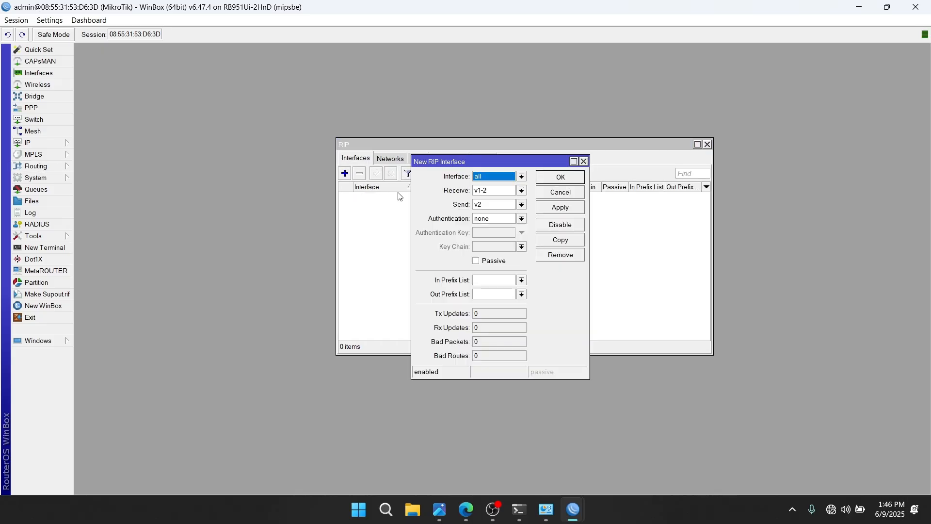
{"action": "left_click", "coordinate": [560, 208]}
{"action": "left_click", "coordinate": [560, 178]}
Add the network 10.10.23.0/24 to the RIP networks of Router 1, consulting the topology diagram.
{"action": "left_click", "coordinate": [391, 160]}
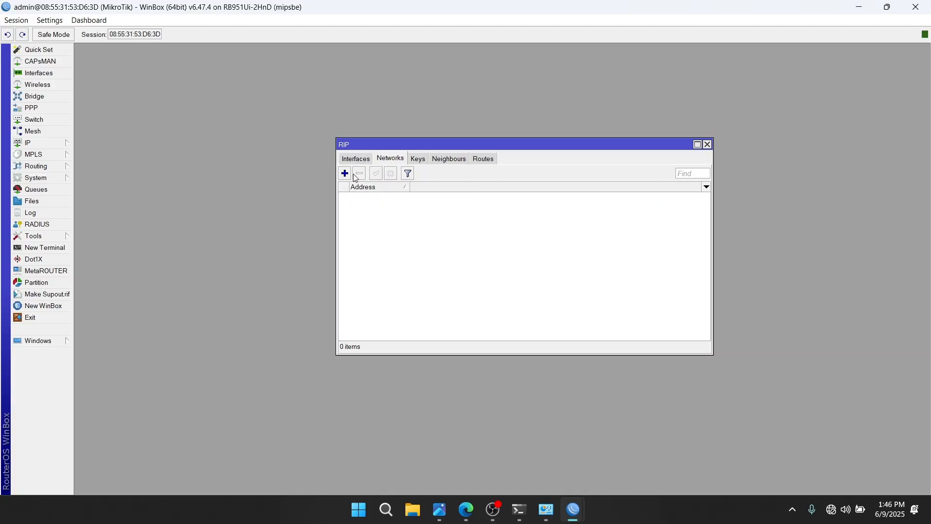
{"action": "left_click", "coordinate": [345, 173]}
{"action": "left_click", "coordinate": [440, 508]}
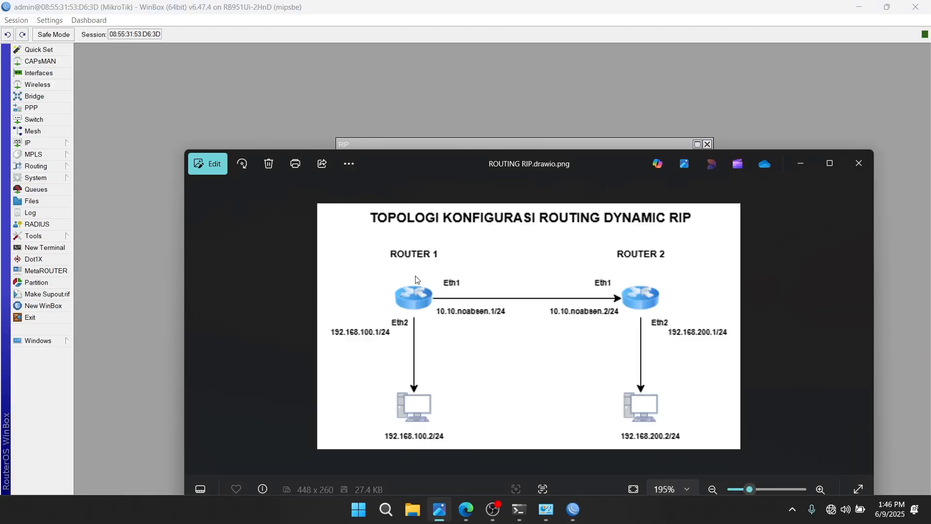
{"action": "left_click", "coordinate": [801, 163]}
{"action": "type", "text": "10.2"}
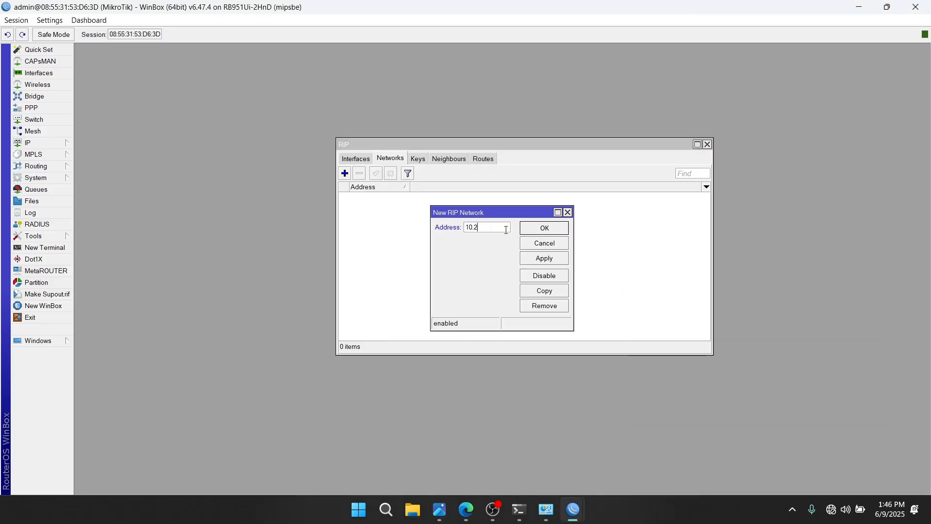
{"action": "type", "text": ".10.23.0/24"}
{"action": "left_click", "coordinate": [530, 256]}
{"action": "left_click", "coordinate": [536, 228]}
Add the network 192.168.200.0/24 to the RIP networks of Router 1.
{"action": "left_click", "coordinate": [345, 173]}
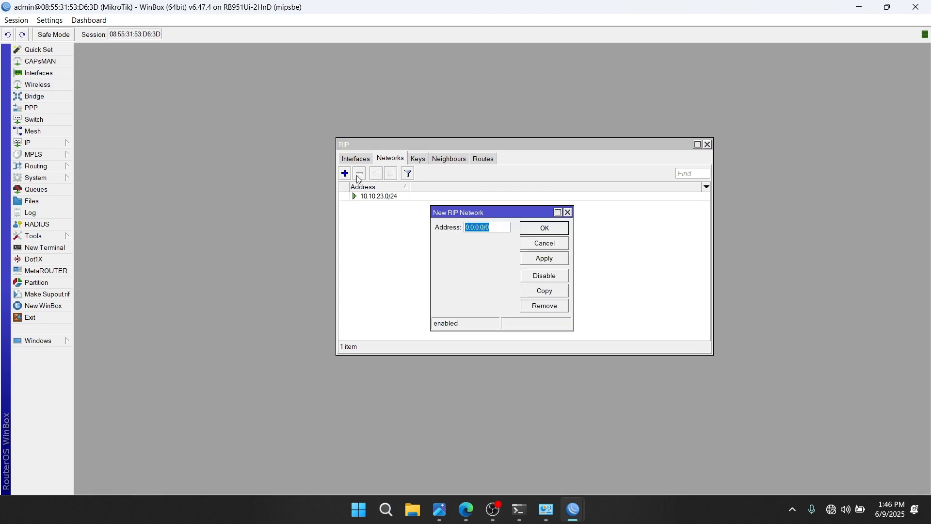
{"action": "type", "text": "19"}
{"action": "type", "text": "2.168.200.0/24"}
{"action": "left_click", "coordinate": [543, 259]}
{"action": "left_click", "coordinate": [546, 228]}
Open and enlarge the Route List of Router 1, and compare its connected and RIP routes with the topology diagram.
{"action": "left_click", "coordinate": [35, 143]}
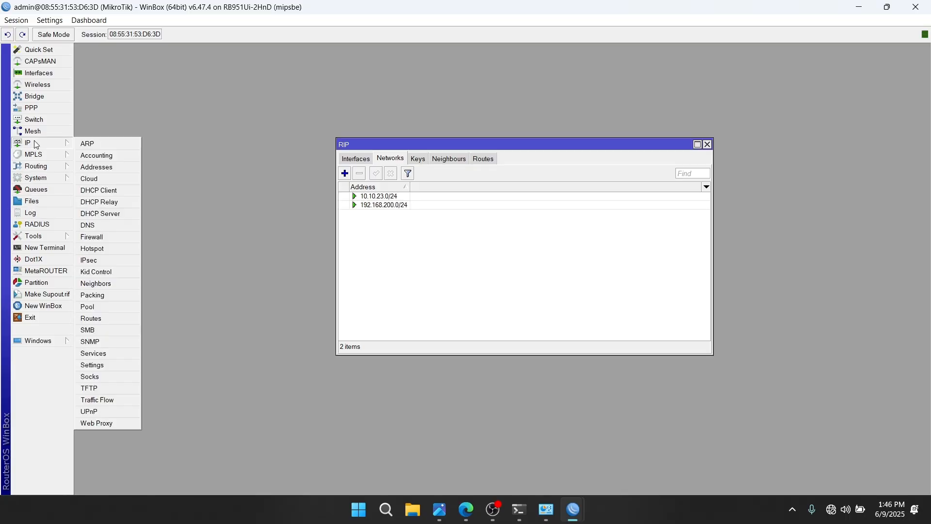
{"action": "left_click", "coordinate": [102, 322]}
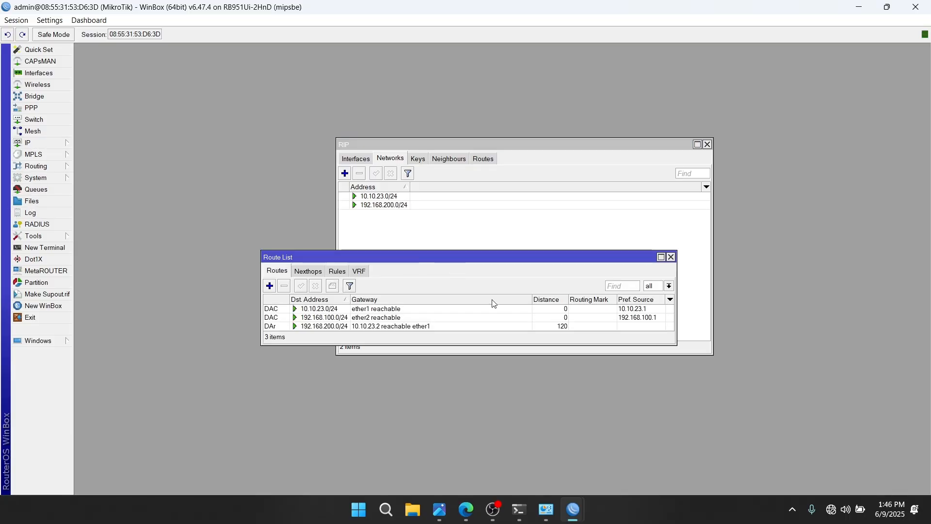
{"action": "left_click_drag", "start_coordinate": [501, 345], "coordinate": [489, 440]}
{"action": "left_click_drag", "start_coordinate": [474, 257], "coordinate": [553, 193]}
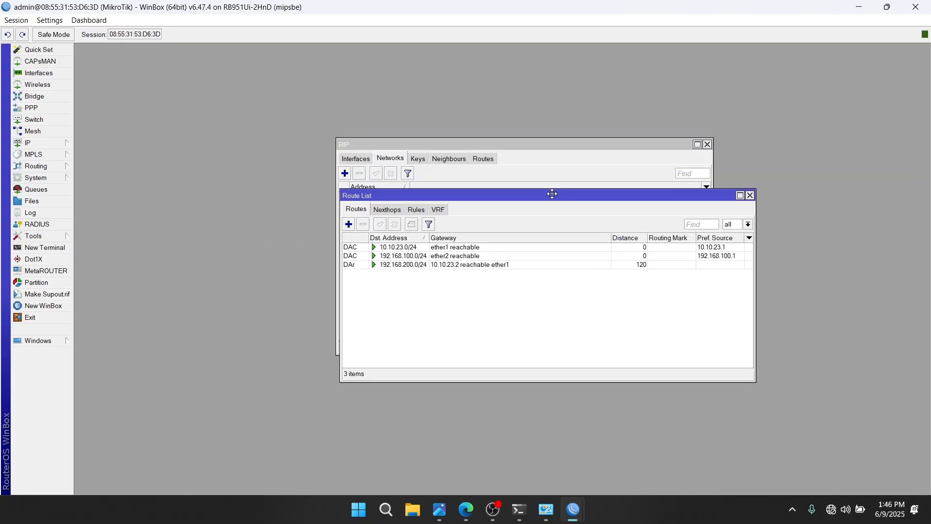
{"action": "left_click", "coordinate": [352, 266]}
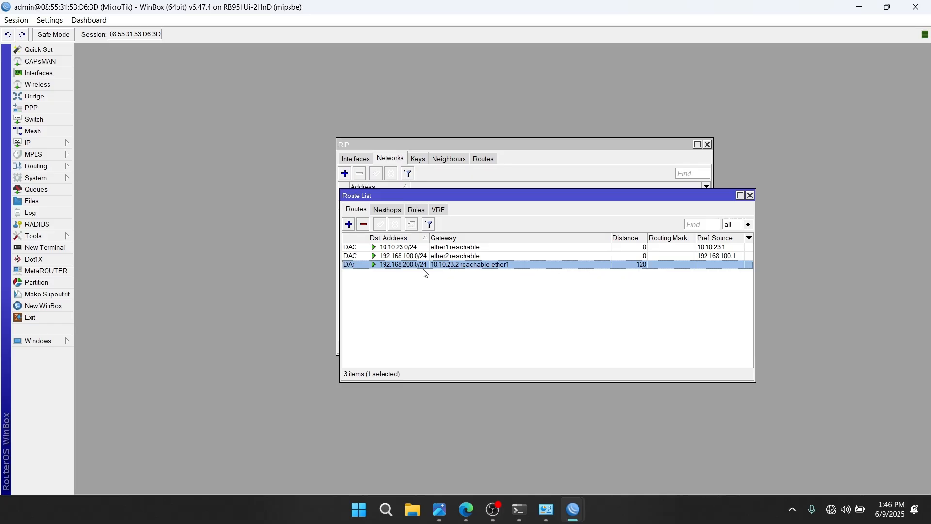
{"action": "left_click", "coordinate": [440, 509]}
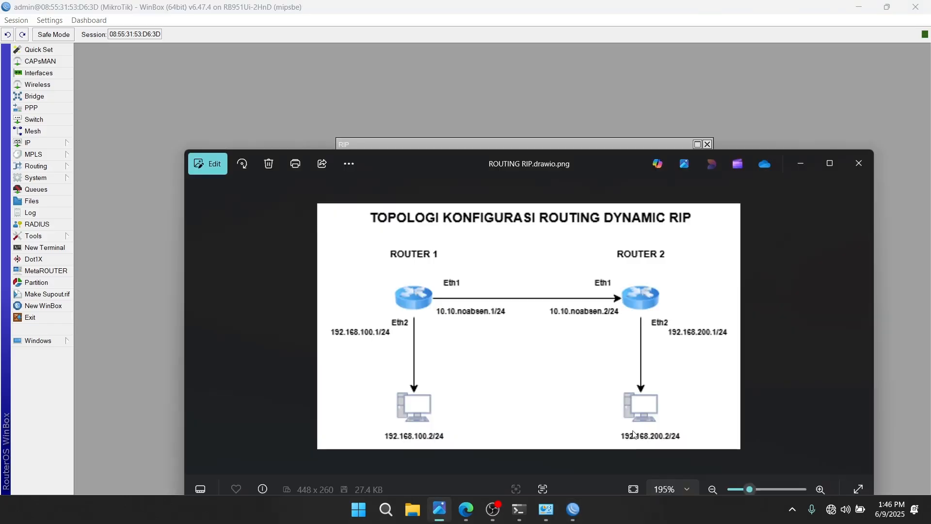
{"action": "left_click", "coordinate": [800, 163]}
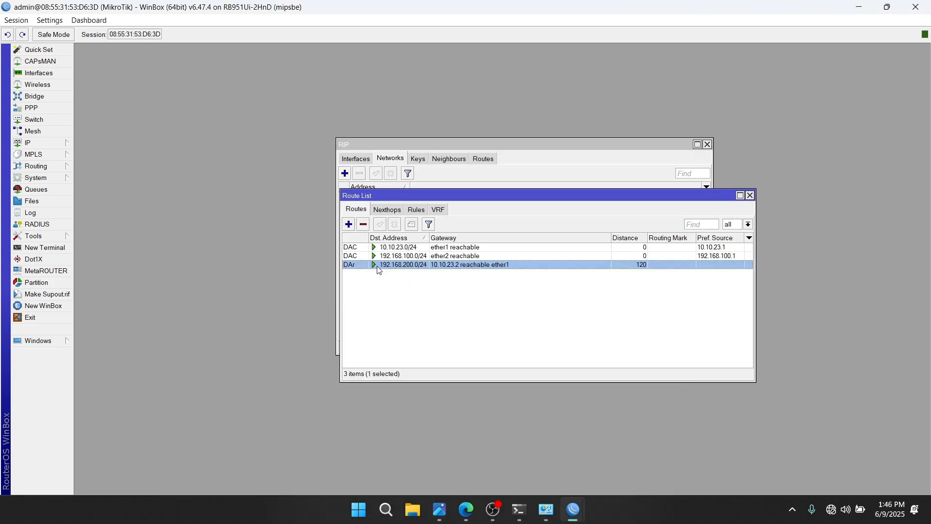
{"action": "left_click", "coordinate": [363, 256]}
{"action": "left_click", "coordinate": [359, 265]}
{"action": "left_click", "coordinate": [357, 256]}
{"action": "left_click", "coordinate": [357, 248]}
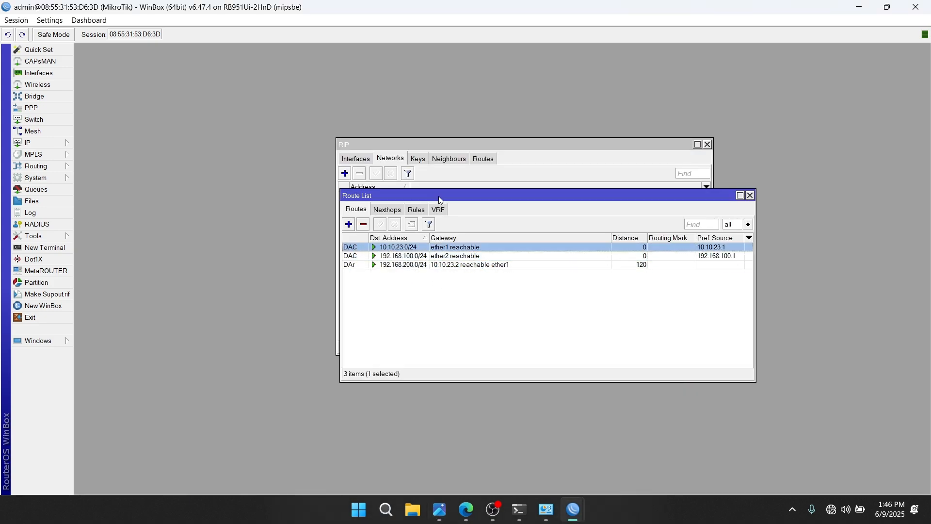
Arrange the RIP and Route List windows of Router 1 so both lists are readable side by side.
{"action": "left_click_drag", "start_coordinate": [440, 196], "coordinate": [524, 264]}
{"action": "left_click_drag", "start_coordinate": [490, 142], "coordinate": [325, 131]}
{"action": "left_click_drag", "start_coordinate": [605, 264], "coordinate": [628, 163]}
{"action": "left_click", "coordinate": [464, 505]}
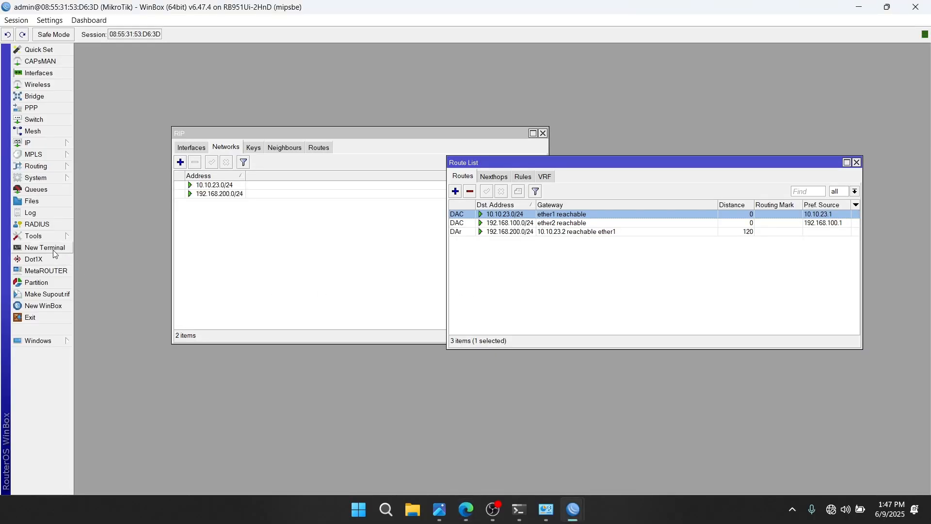
Open a terminal on Router 1, consult the topology diagram, and ping Router 2's ether2 address 192.168.200.1.
{"action": "left_click", "coordinate": [45, 248]}
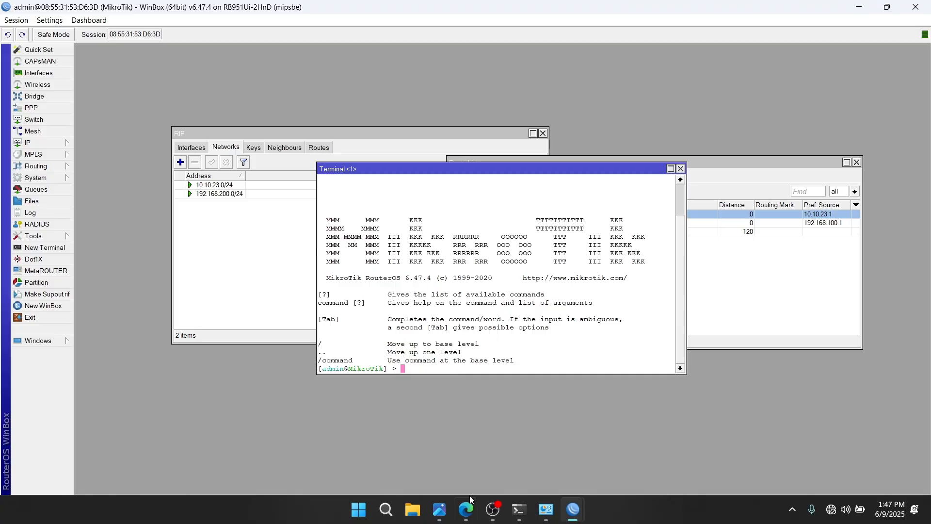
{"action": "left_click", "coordinate": [439, 509]}
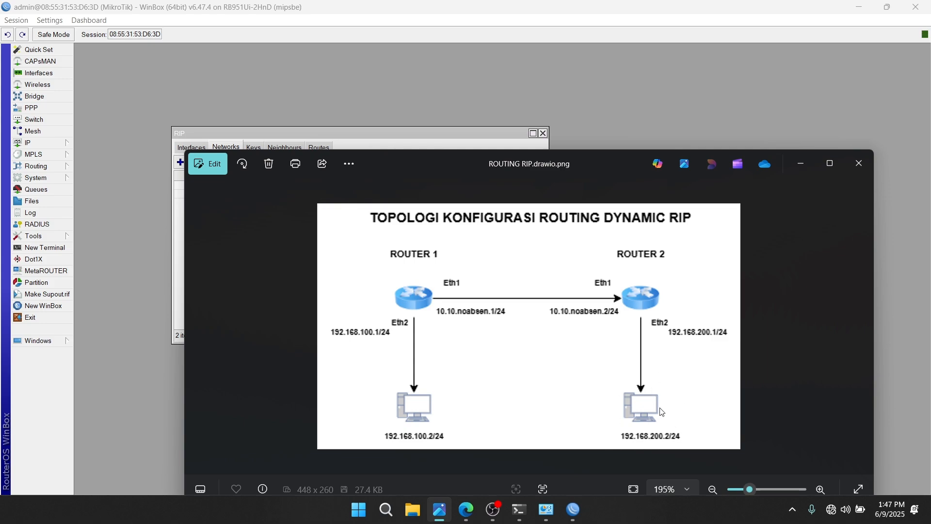
{"action": "left_click", "coordinate": [798, 164]}
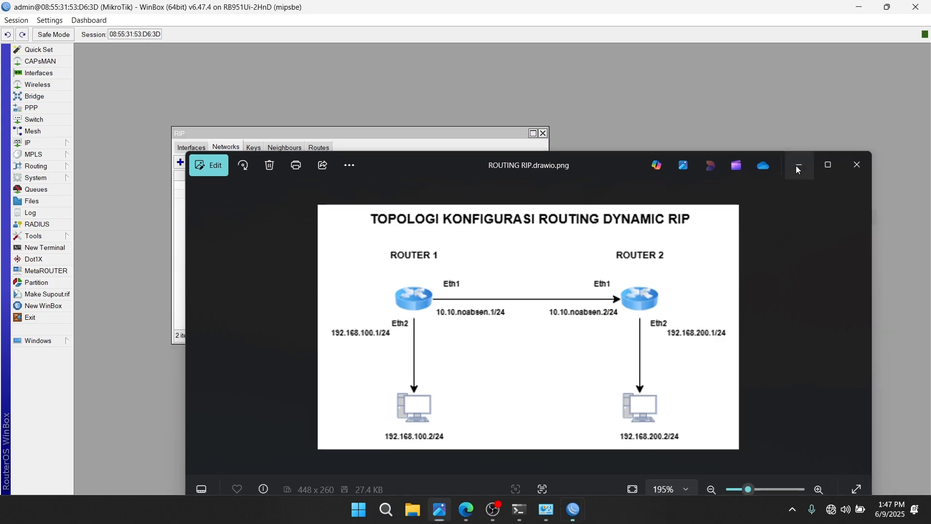
{"action": "type", "text": "ping 192"}
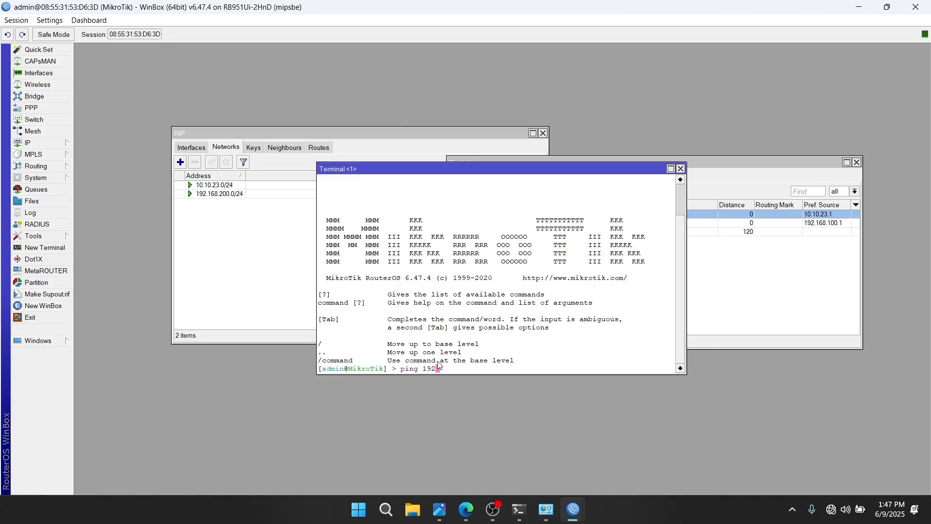
{"action": "type", "text": ".168.200.1"}
{"action": "key", "text": "Return"}
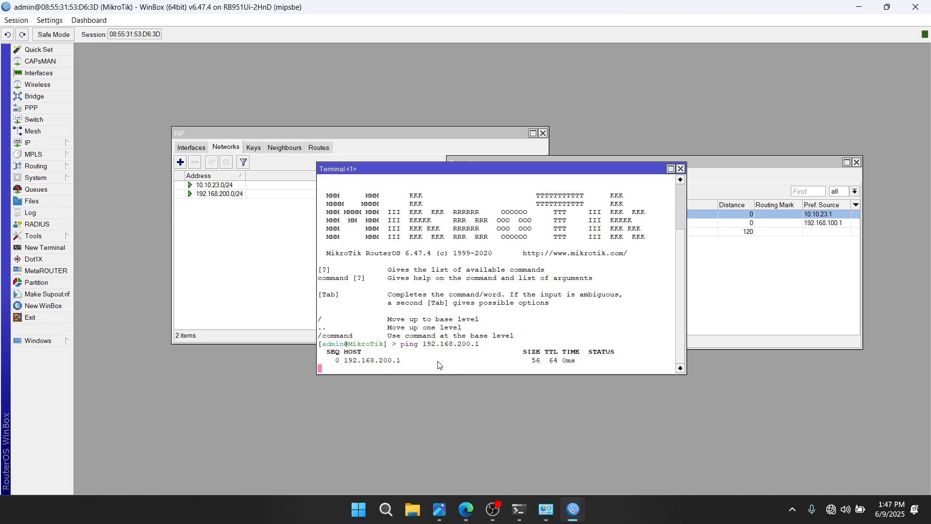
{"action": "key", "text": "ctrl+c"}
Ping the Router 2 client address 192.168.200.2 from the terminal, and stop the ping.
{"action": "key", "text": "Up"}
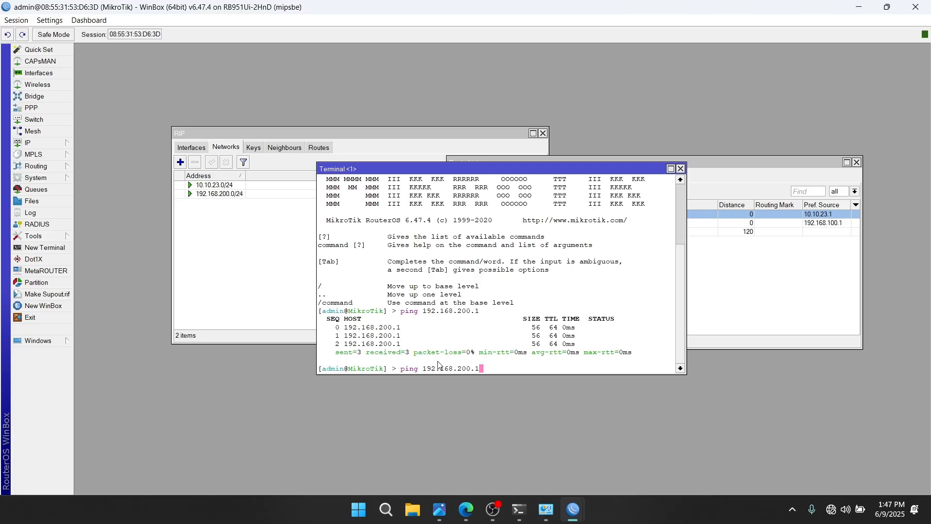
{"action": "key", "text": "BackSpace"}
{"action": "type", "text": "2"}
{"action": "key", "text": "Return"}
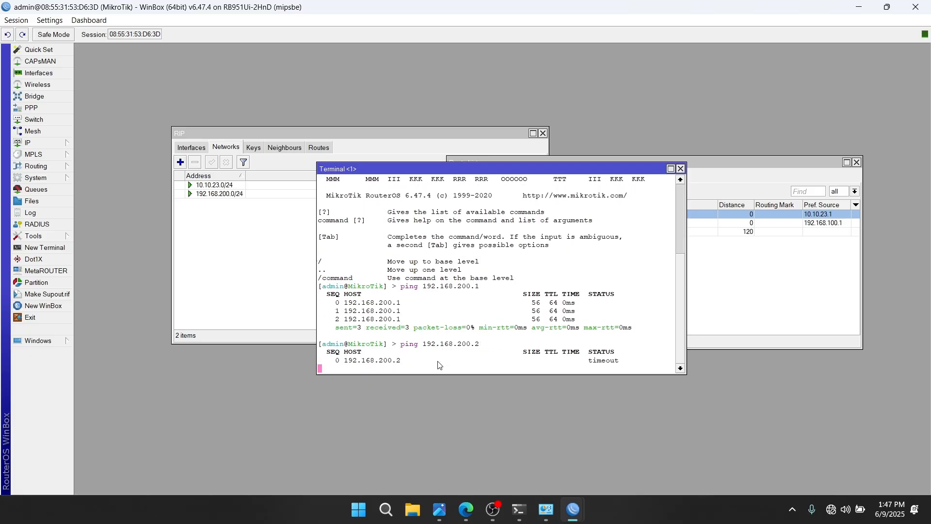
{"action": "key", "text": "ctrl+c"}
Ping 192.168.200.3 from the terminal and stop it after several replies.
{"action": "key", "text": "Up"}
{"action": "key", "text": "BackSpace"}
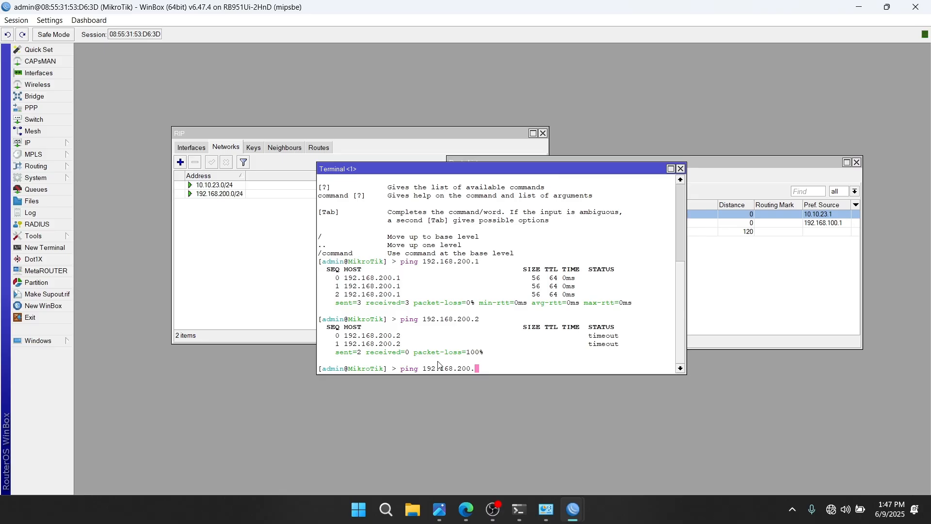
{"action": "type", "text": "3"}
{"action": "key", "text": "Return"}
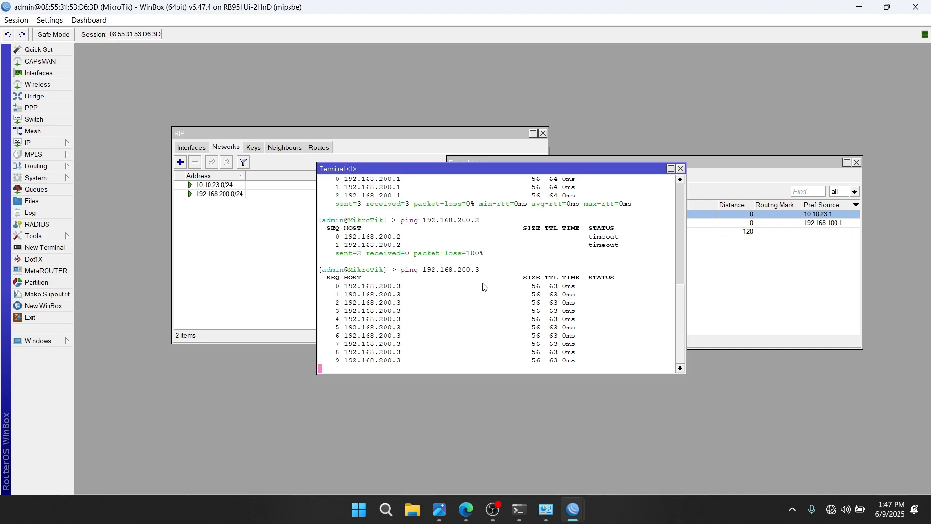
{"action": "key", "text": "ctrl+c"}
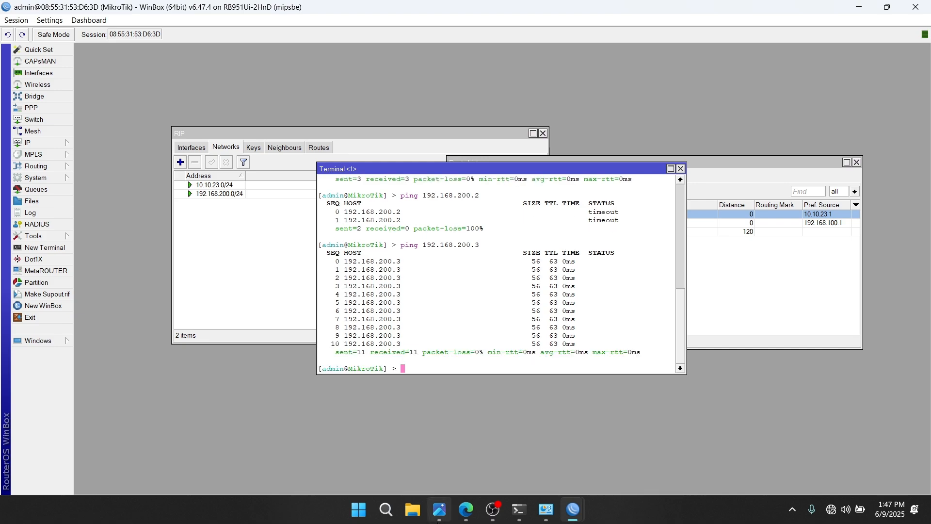
Compare the ping results for 192.168.200.2 and 192.168.200.3 with the Router 2 client address in the topology diagram.
{"action": "left_click", "coordinate": [441, 511]}
{"action": "left_click", "coordinate": [441, 509]}
{"action": "scroll", "coordinate": [478, 293], "scroll_direction": "up", "scroll_amount": 1}
{"action": "scroll", "coordinate": [478, 293], "scroll_direction": "down", "scroll_amount": 1}
{"action": "left_click", "coordinate": [439, 509]}
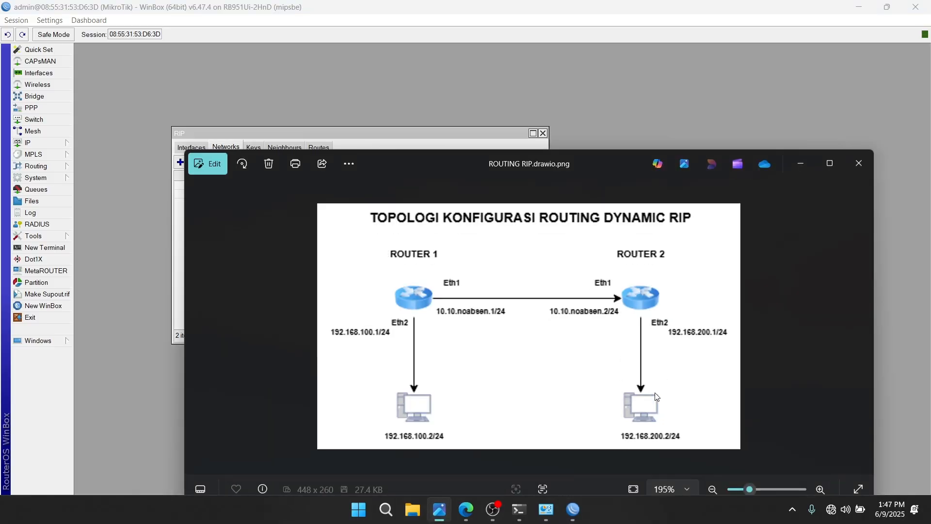
{"action": "left_click", "coordinate": [800, 161]}
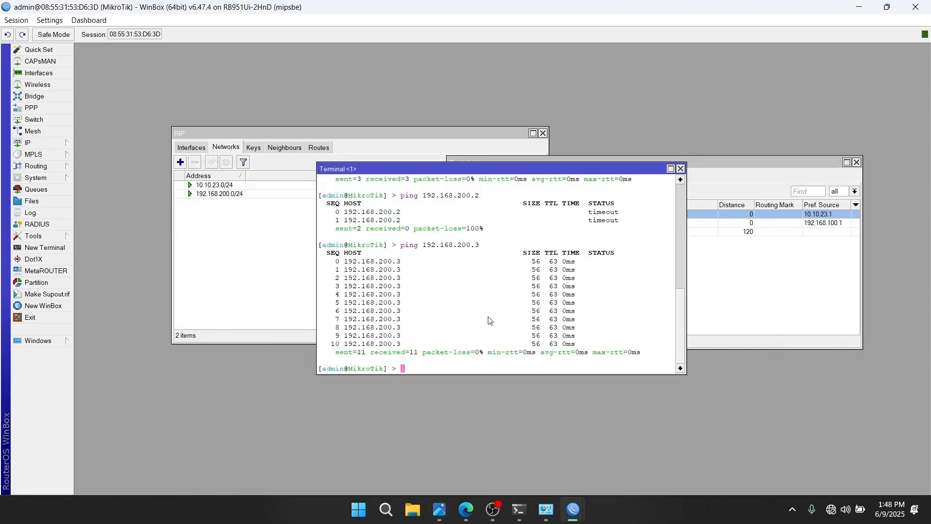
{"action": "scroll", "coordinate": [483, 237], "scroll_direction": "up", "scroll_amount": 1}
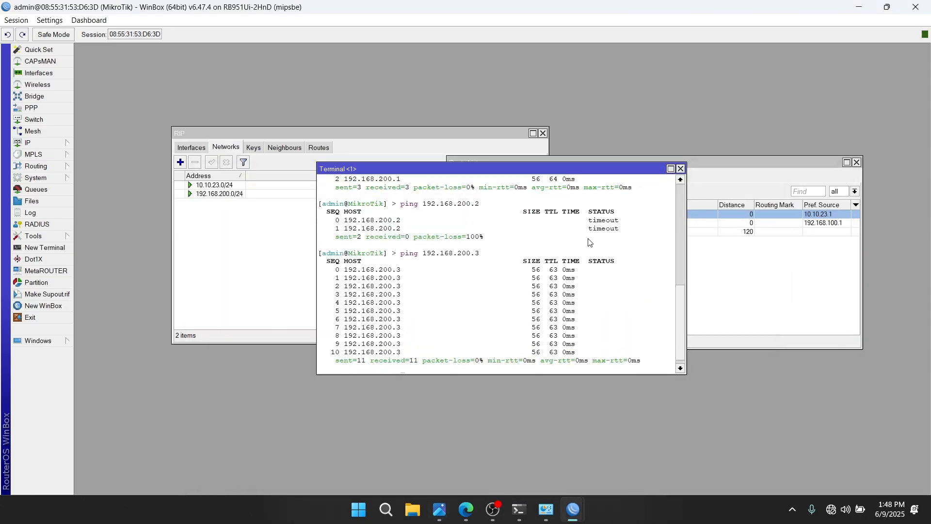
{"action": "scroll", "coordinate": [566, 246], "scroll_direction": "down", "scroll_amount": 1}
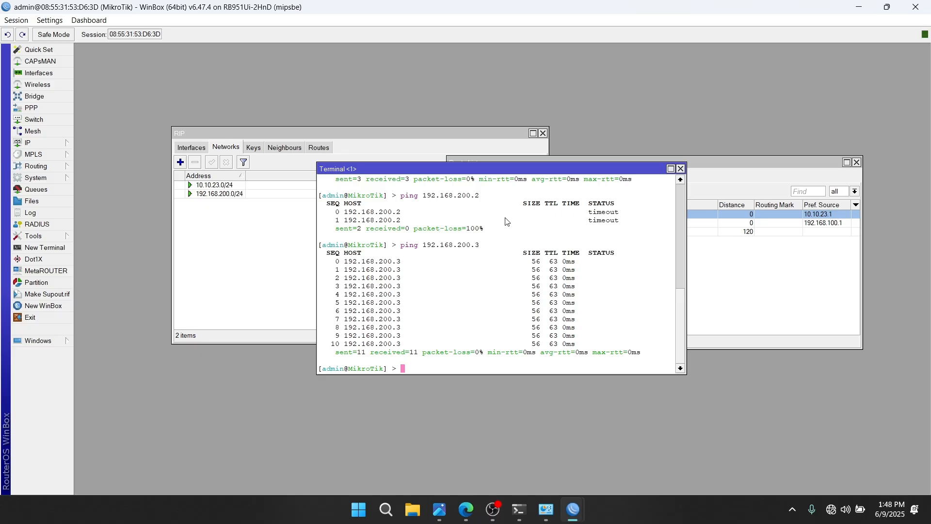
{"action": "scroll", "coordinate": [493, 237], "scroll_direction": "up", "scroll_amount": 1}
{"action": "scroll", "coordinate": [492, 237], "scroll_direction": "down", "scroll_amount": 1}
{"action": "left_click", "coordinate": [439, 509]}
{"action": "left_click", "coordinate": [439, 509]}
Ping Router 1's own ether1 address 10.10.23.1 from the terminal, and stop the ping.
{"action": "key", "text": "Up"}
{"action": "key", "text": "BackSpace"}
{"action": "key", "text": "BackSpace"}
{"action": "key", "text": "BackSpace"}
{"action": "key", "text": "BackSpace"}
{"action": "key", "text": "BackSpace"}
{"action": "key", "text": "BackSpace"}
{"action": "key", "text": "BackSpace"}
{"action": "key", "text": "BackSpace"}
{"action": "key", "text": "BackSpace"}
{"action": "key", "text": "BackSpace"}
{"action": "key", "text": "BackSpace"}
{"action": "key", "text": "BackSpace"}
{"action": "key", "text": "BackSpace"}
{"action": "type", "text": "10.10.23.1"}
{"action": "key", "text": "Return"}
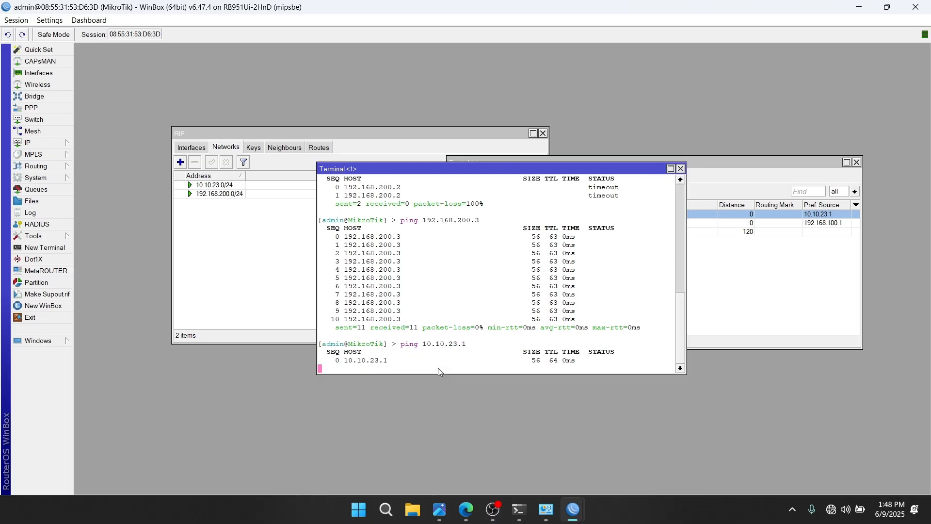
{"action": "key", "text": "ctrl+c"}
Ping Router 2's ether1 address 10.10.23.2 from the terminal, and stop the ping.
{"action": "key", "text": "Up"}
{"action": "key", "text": "BackSpace"}
{"action": "type", "text": "23.2"}
{"action": "key", "text": "Return"}
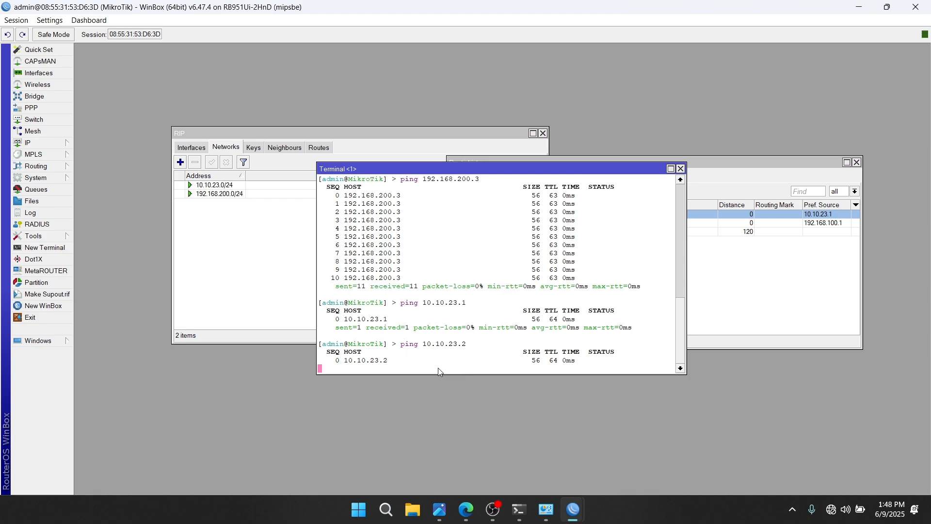
{"action": "key", "text": "ctrl+c"}
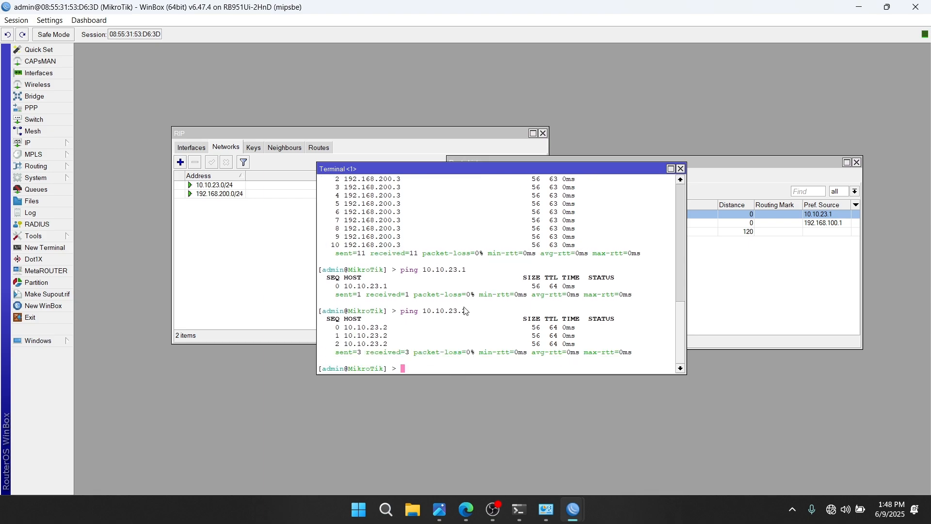
Reposition the terminal and Route List windows to see both, and check the tested addresses against the topology diagram.
{"action": "left_click_drag", "start_coordinate": [465, 169], "coordinate": [309, 271]}
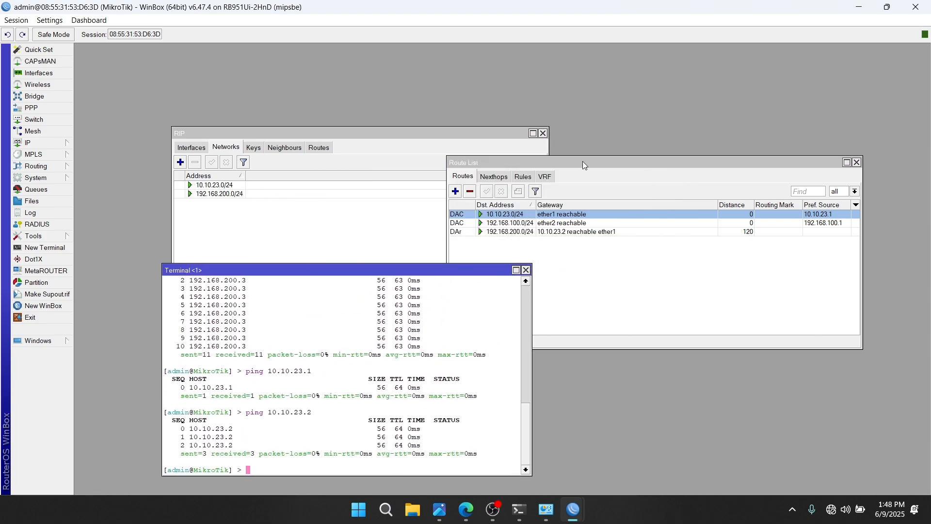
{"action": "left_click_drag", "start_coordinate": [582, 162], "coordinate": [667, 176]}
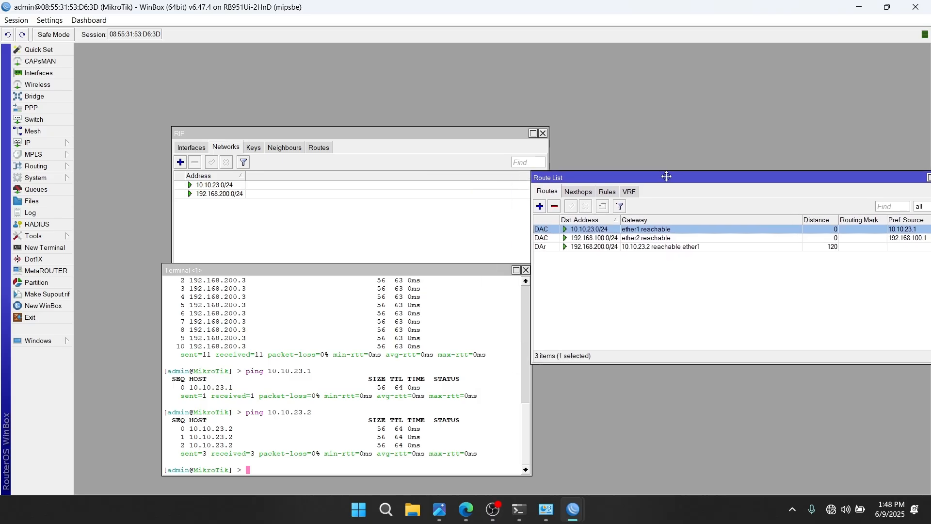
{"action": "left_click", "coordinate": [430, 516]}
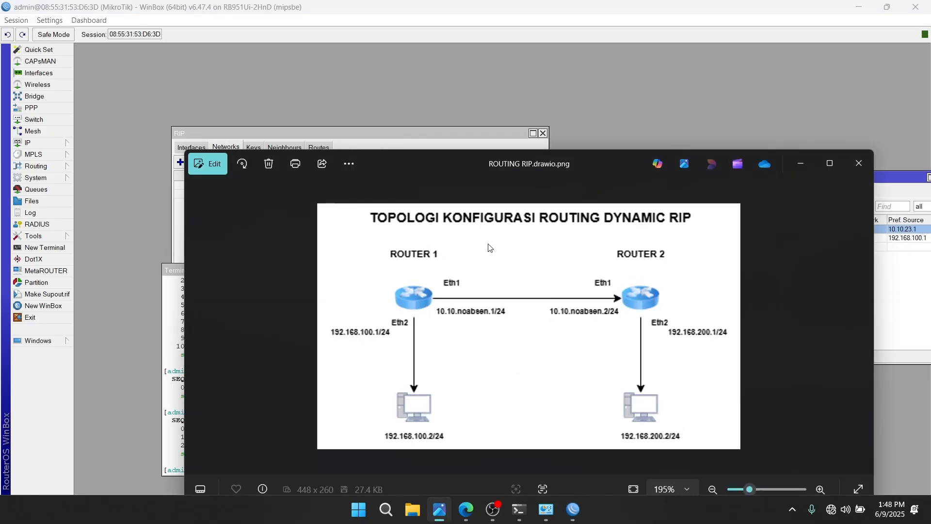
{"action": "left_click", "coordinate": [801, 164]}
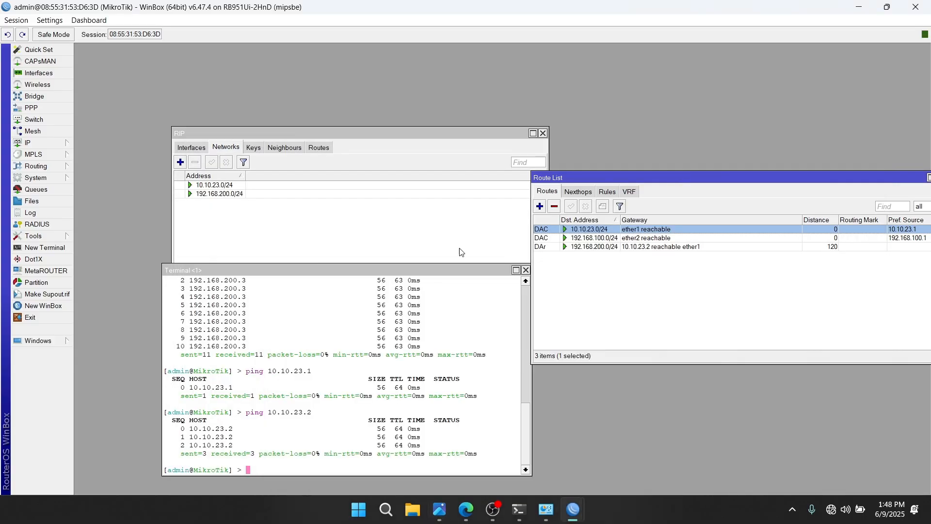
{"action": "left_click_drag", "start_coordinate": [412, 271], "coordinate": [543, 246]}
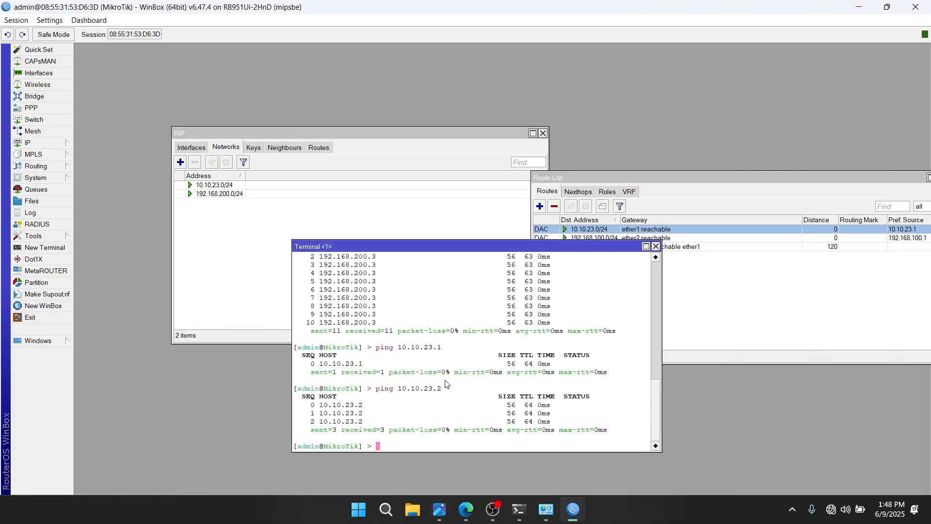
{"action": "left_click_drag", "start_coordinate": [455, 247], "coordinate": [390, 236]}
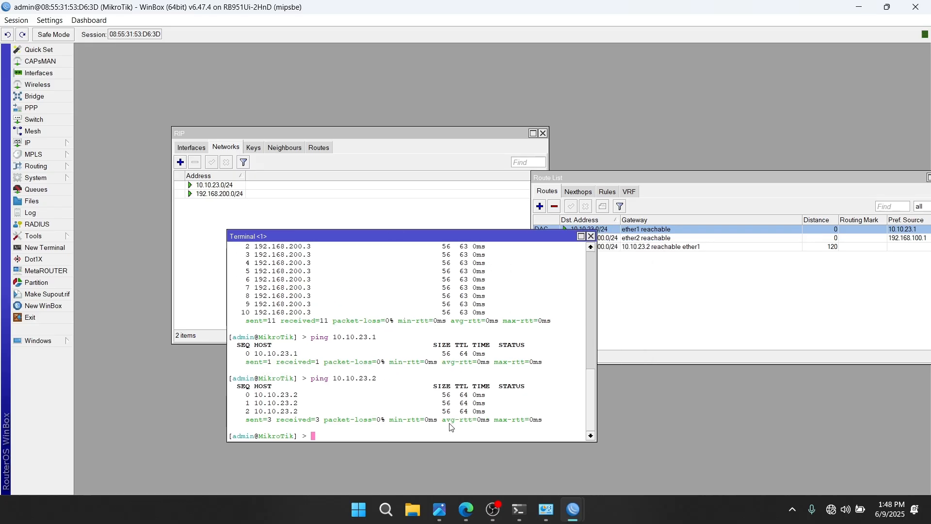
Move the Route List fully into view and select the RIP route to 192.168.200.0/24.
{"action": "left_click", "coordinate": [677, 297]}
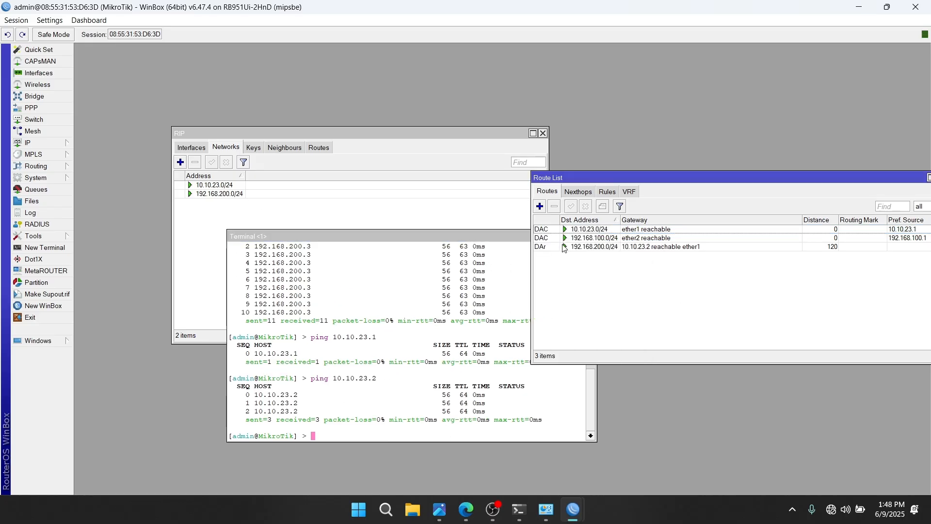
{"action": "left_click_drag", "start_coordinate": [624, 181], "coordinate": [573, 144]}
{"action": "left_click", "coordinate": [494, 211]}
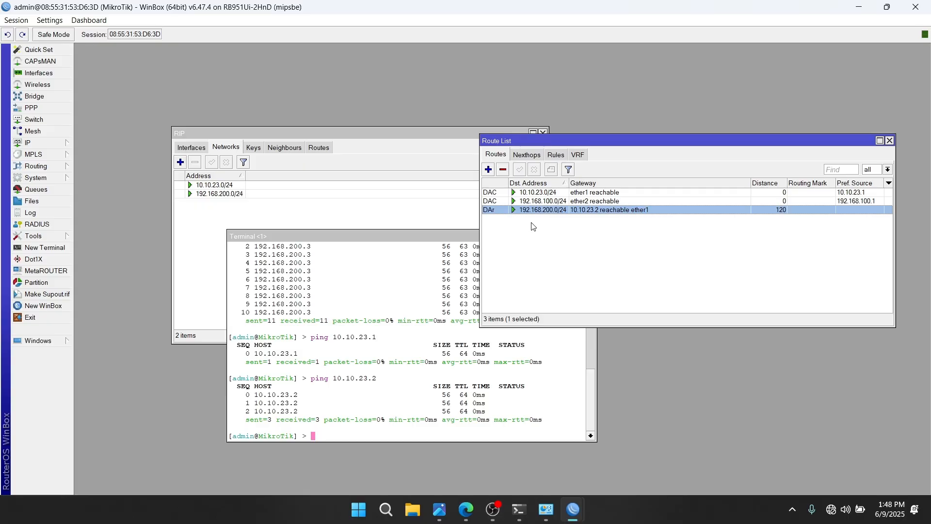
Check the flags of the connected routes 10.10.23.0/24 and 192.168.100.0/24 in the Route List, and close it.
{"action": "left_click", "coordinate": [41, 142]}
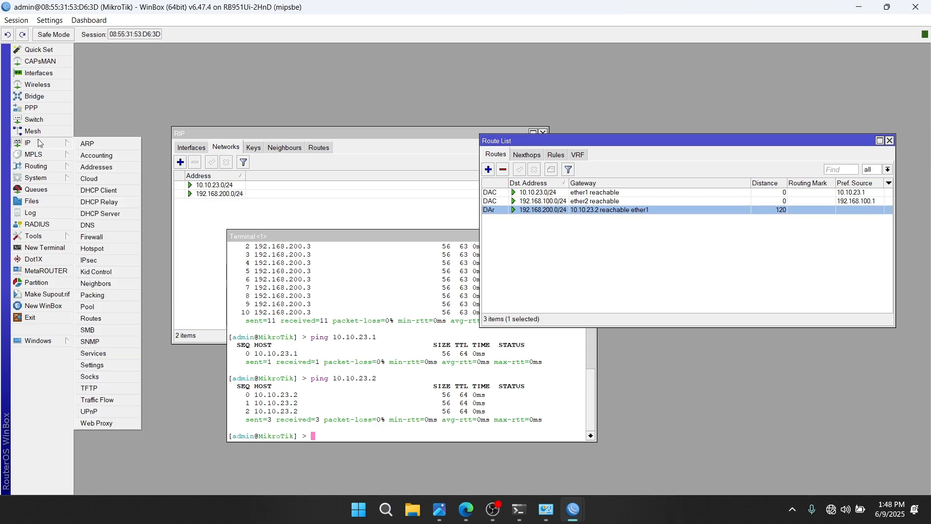
{"action": "left_click", "coordinate": [102, 317]}
{"action": "left_click", "coordinate": [497, 201]}
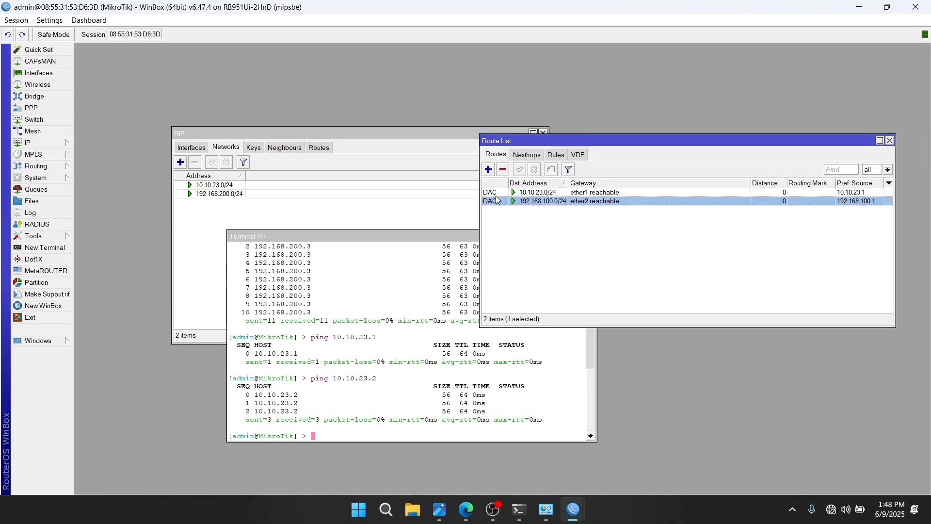
{"action": "left_click", "coordinate": [496, 193]}
{"action": "left_click", "coordinate": [498, 205]}
{"action": "left_click", "coordinate": [890, 140]}
Reopen the Route List from the IP settings and select the RIP route to 192.168.200.0/24.
{"action": "left_click", "coordinate": [36, 166]}
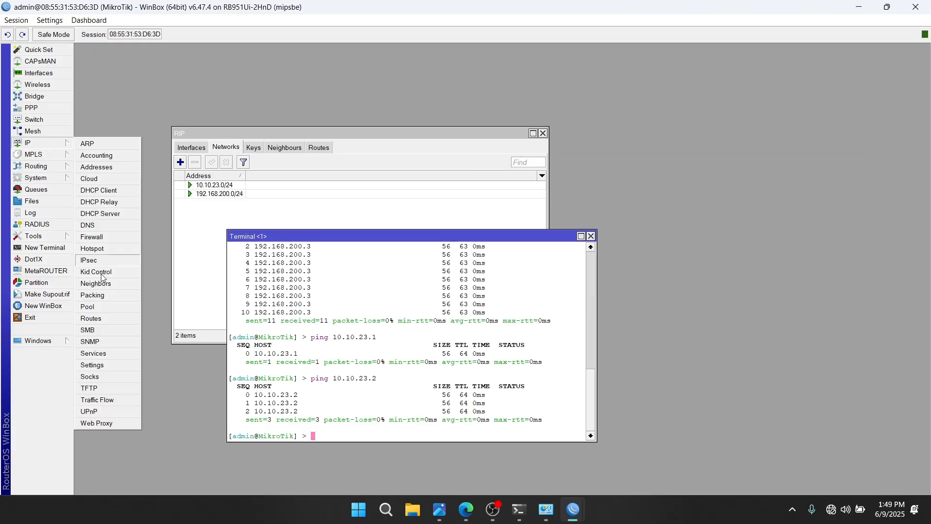
{"action": "left_click", "coordinate": [104, 319]}
{"action": "left_click", "coordinate": [496, 209]}
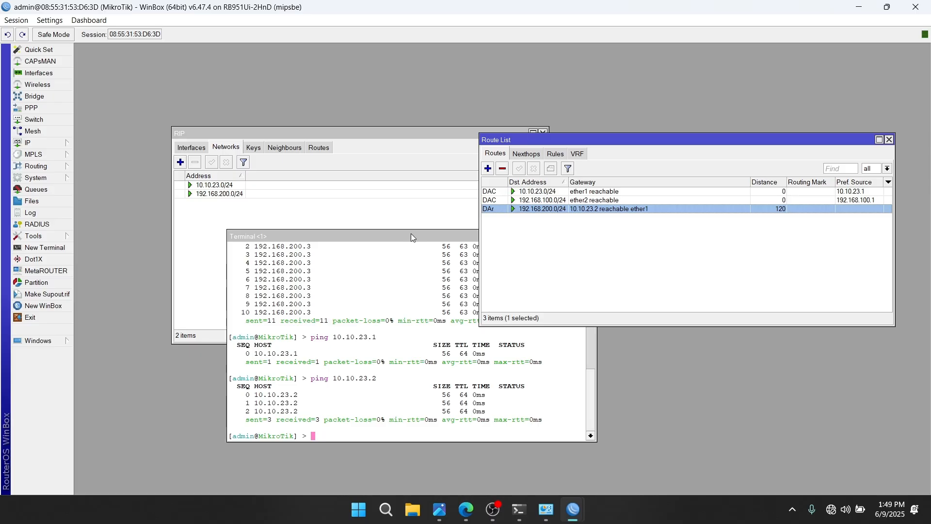
Bring the terminal window forward and try to ping 192.168.200.1 again.
{"action": "left_click_drag", "start_coordinate": [411, 236], "coordinate": [472, 149]}
{"action": "key", "text": "Up"}
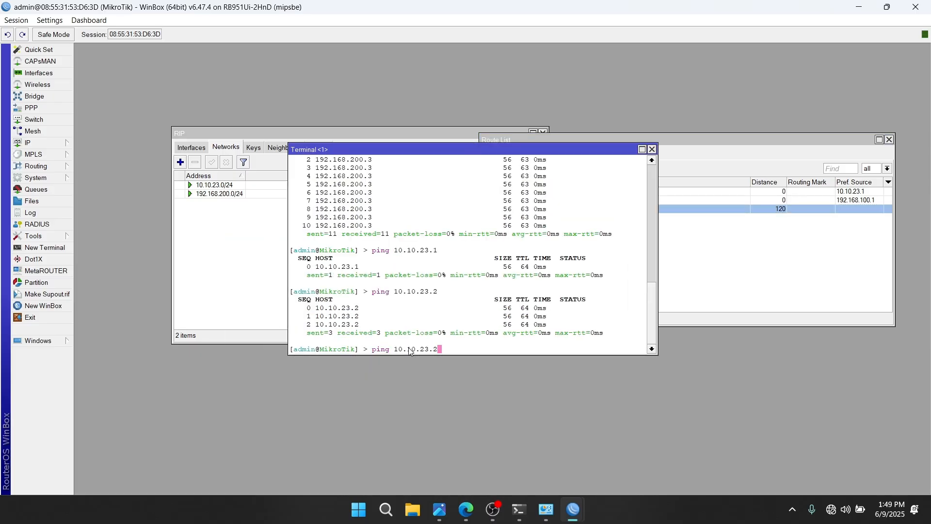
{"action": "key", "text": "BackSpace"}
{"action": "key", "text": "BackSpace"}
{"action": "key", "text": "BackSpace"}
{"action": "key", "text": "BackSpace"}
{"action": "key", "text": "BackSpace"}
{"action": "key", "text": "BackSpace"}
{"action": "key", "text": "BackSpace"}
{"action": "key", "text": "BackSpace"}
{"action": "key", "text": "BackSpace"}
{"action": "key", "text": "BackSpace"}
{"action": "type", "text": "ping 192.168.200.1"}
{"action": "key", "text": "Return"}
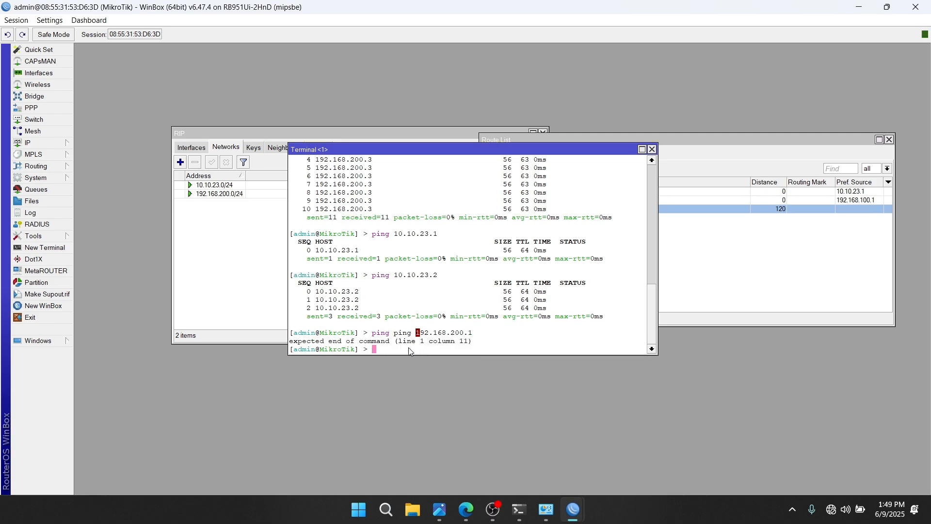
{"action": "key", "text": "Return"}
Try to ping 192.168.200.2 by reusing the previous terminal command with the last octet changed to 2.
{"action": "key", "text": "Up"}
{"action": "key", "text": "BackSpace"}
{"action": "type", "text": "2.168.200."}
{"action": "key", "text": "Return"}
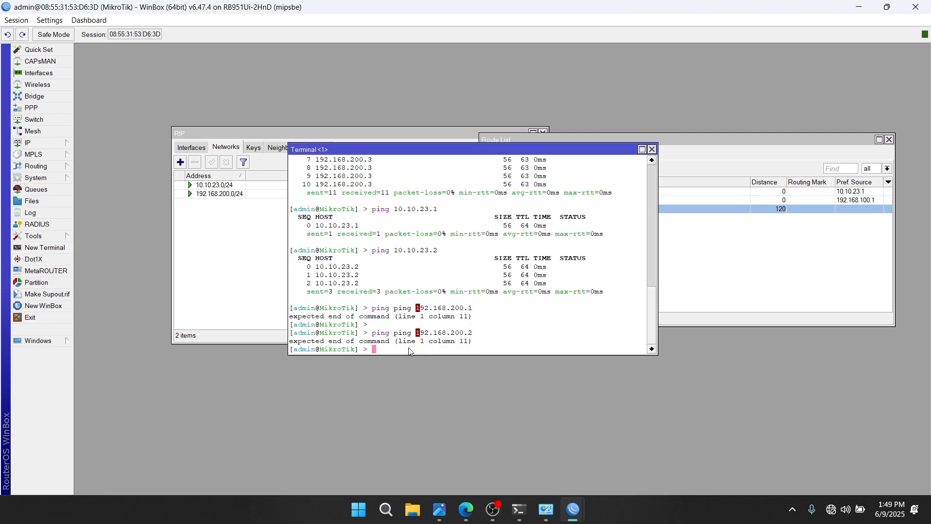
{"action": "key", "text": "Return"}
Remove the duplicated word from the recalled command and ping 192.168.200.2.
{"action": "key", "text": "Up"}
{"action": "key", "text": "Left"}
{"action": "key", "text": "Left"}
{"action": "key", "text": "Left"}
{"action": "key", "text": "Left"}
{"action": "key", "text": "Left"}
{"action": "key", "text": "Left"}
{"action": "key", "text": "Left"}
{"action": "key", "text": "Left"}
{"action": "key", "text": "Left"}
{"action": "key", "text": "Left"}
{"action": "key", "text": "Left"}
{"action": "key", "text": "Left"}
{"action": "key", "text": "Left"}
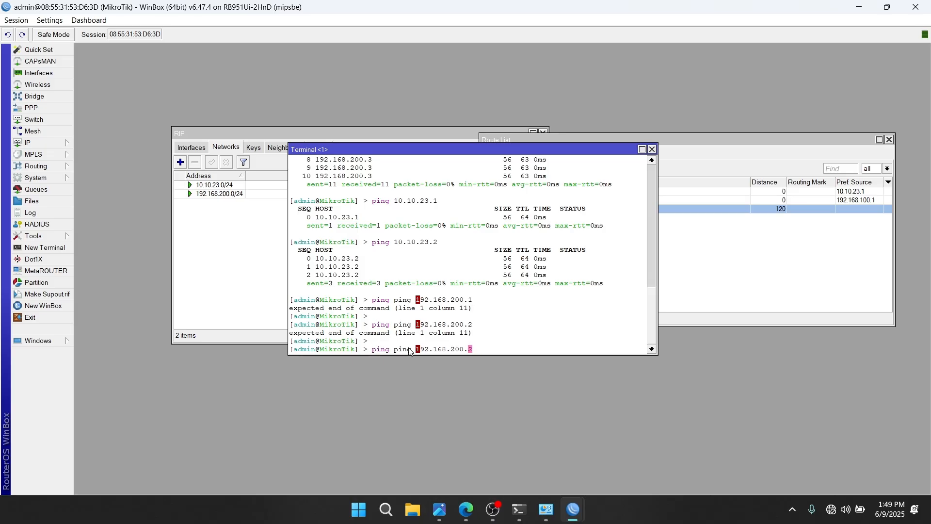
{"action": "key", "text": "BackSpace"}
{"action": "key", "text": "BackSpace"}
{"action": "key", "text": "BackSpace"}
{"action": "key", "text": "BackSpace"}
{"action": "key", "text": "BackSpace"}
{"action": "key", "text": "Return"}
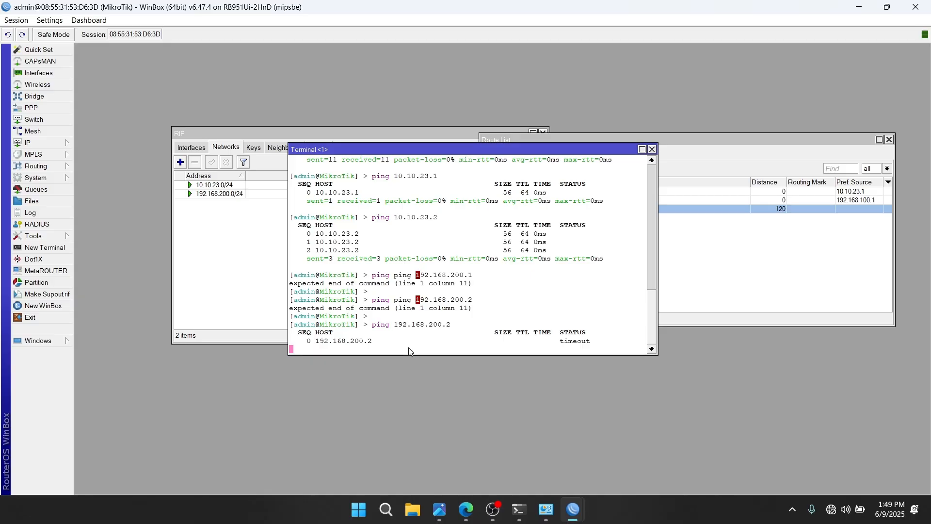
Stop the running ping and ping 192.168.200.3 by changing the last octet of the previous terminal command.
{"action": "key", "text": "ctrl+c"}
{"action": "key", "text": "Up"}
{"action": "key", "text": "BackSpace"}
{"action": "type", "text": "3"}
{"action": "key", "text": "Return"}
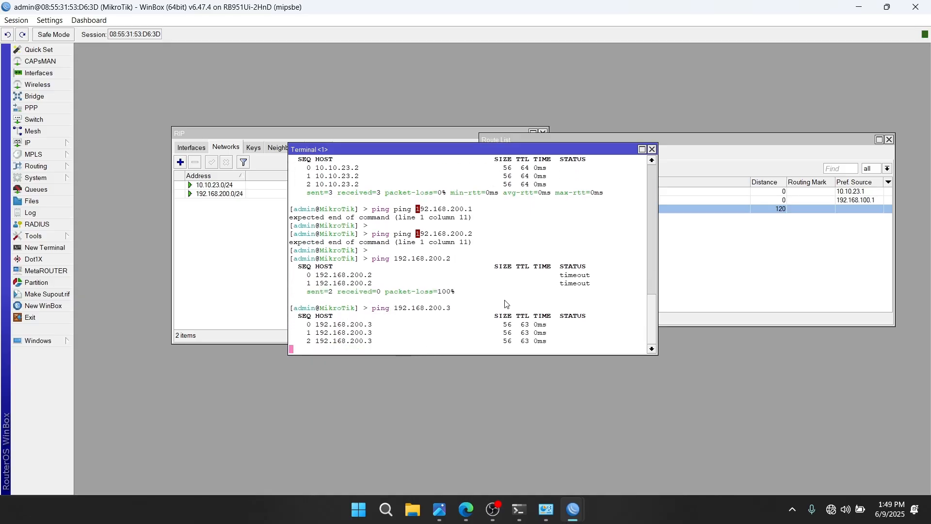
Close the terminal window and reposition the Route List window so the RIP networks list stays visible.
{"action": "left_click_drag", "start_coordinate": [480, 152], "coordinate": [399, 114]}
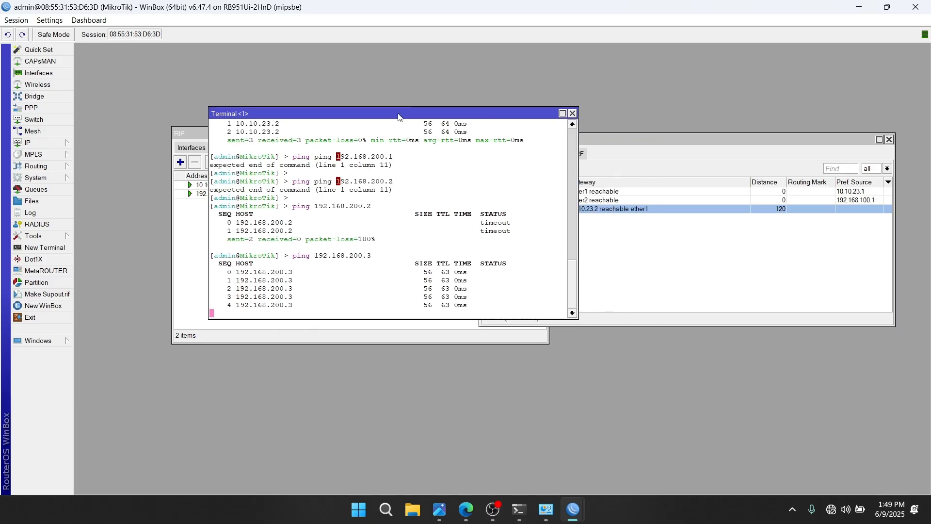
{"action": "left_click", "coordinate": [573, 113]}
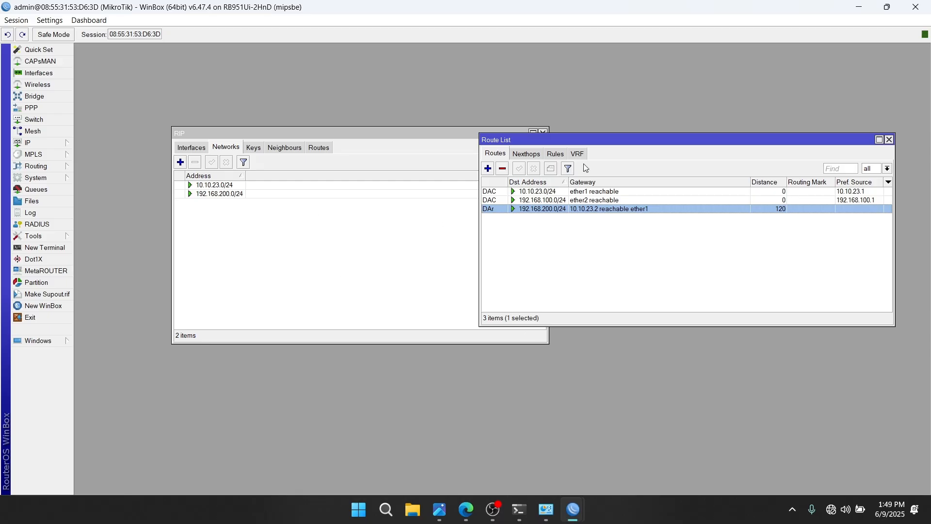
{"action": "left_click_drag", "start_coordinate": [614, 138], "coordinate": [416, 222]}
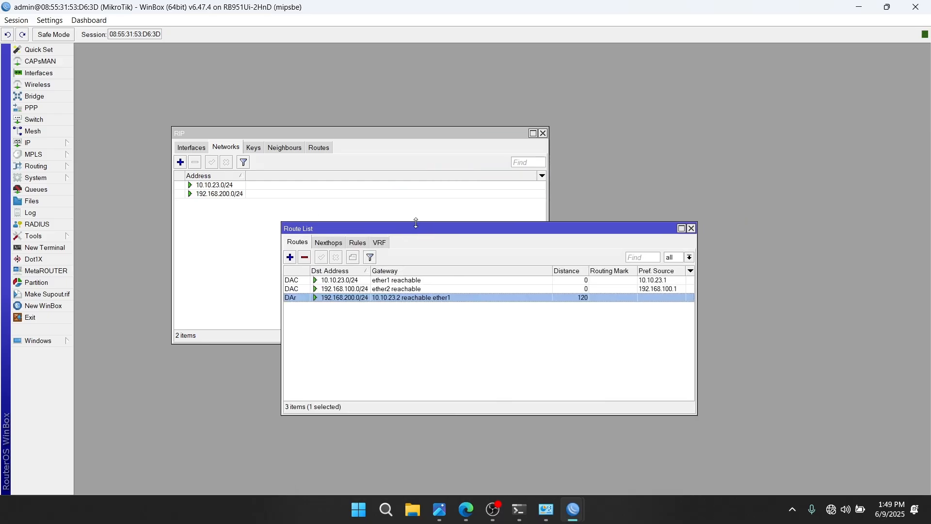
{"action": "left_click", "coordinate": [218, 217]}
{"action": "left_click", "coordinate": [589, 228]}
{"action": "left_click_drag", "start_coordinate": [589, 228], "coordinate": [676, 196]}
{"action": "left_click", "coordinate": [491, 508]}
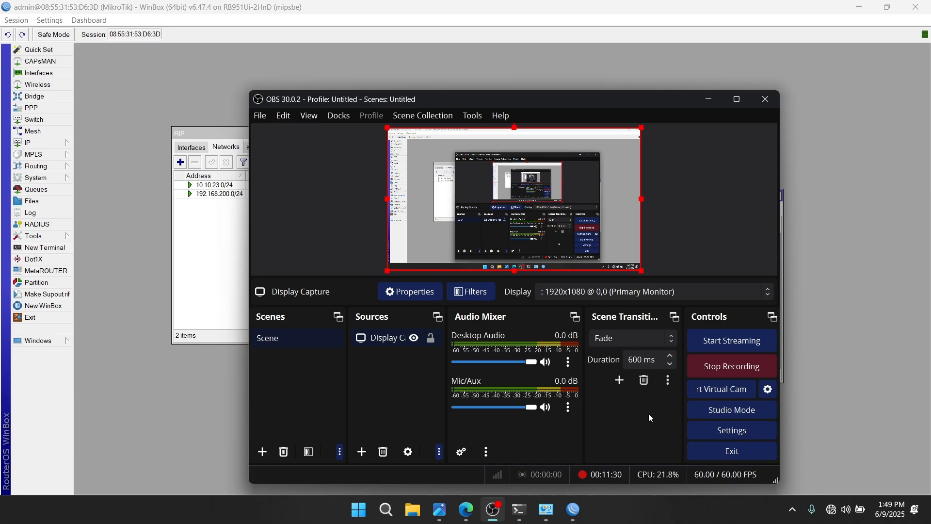
{"action": "left_click", "coordinate": [710, 365]}
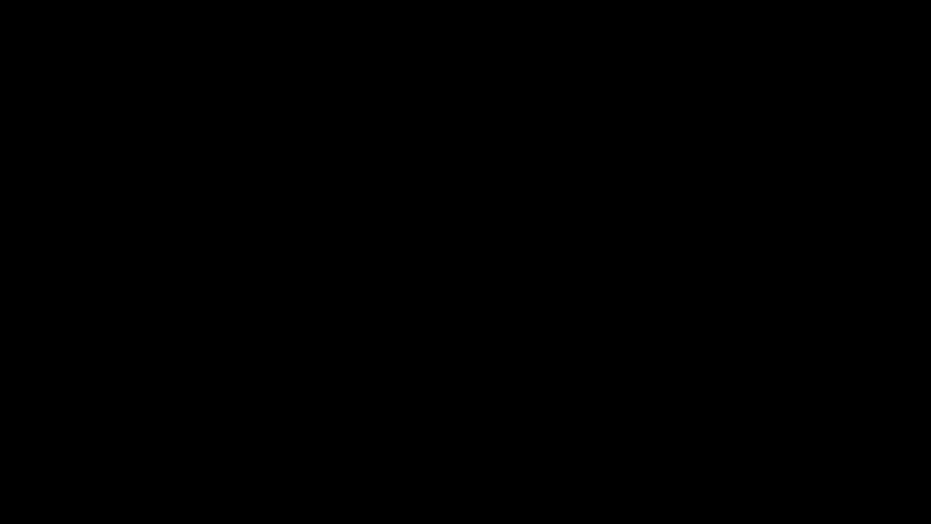